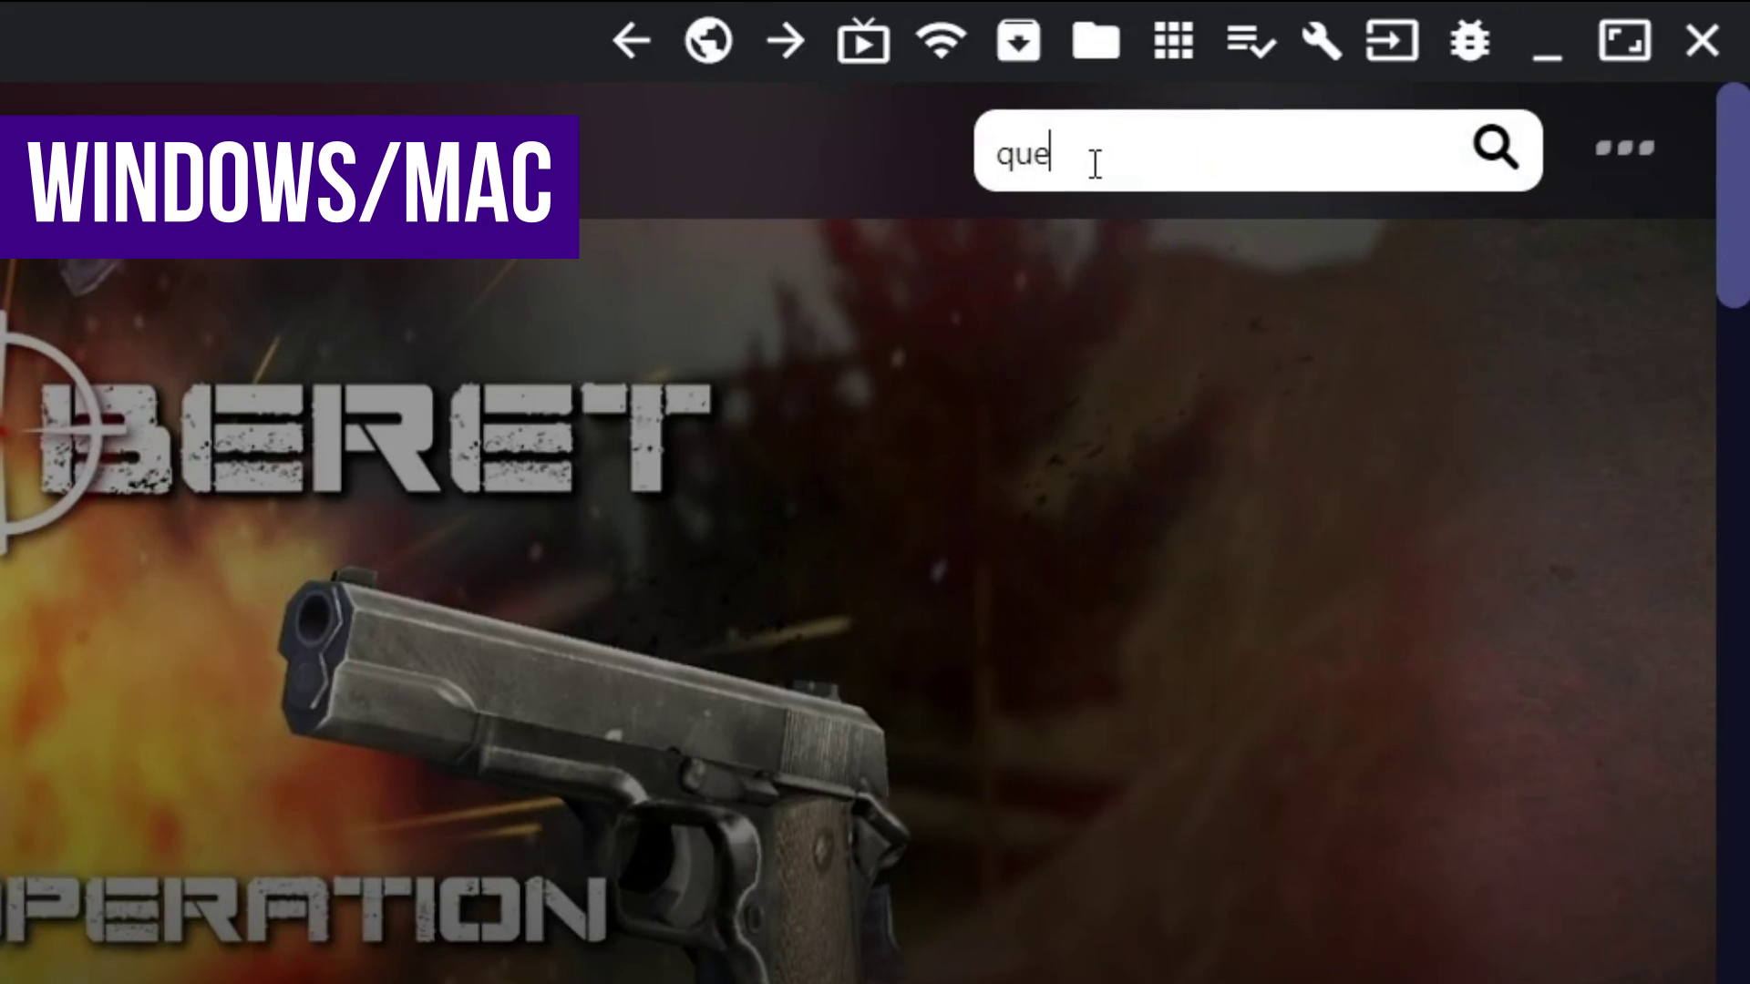
pyautogui.write('stapp')
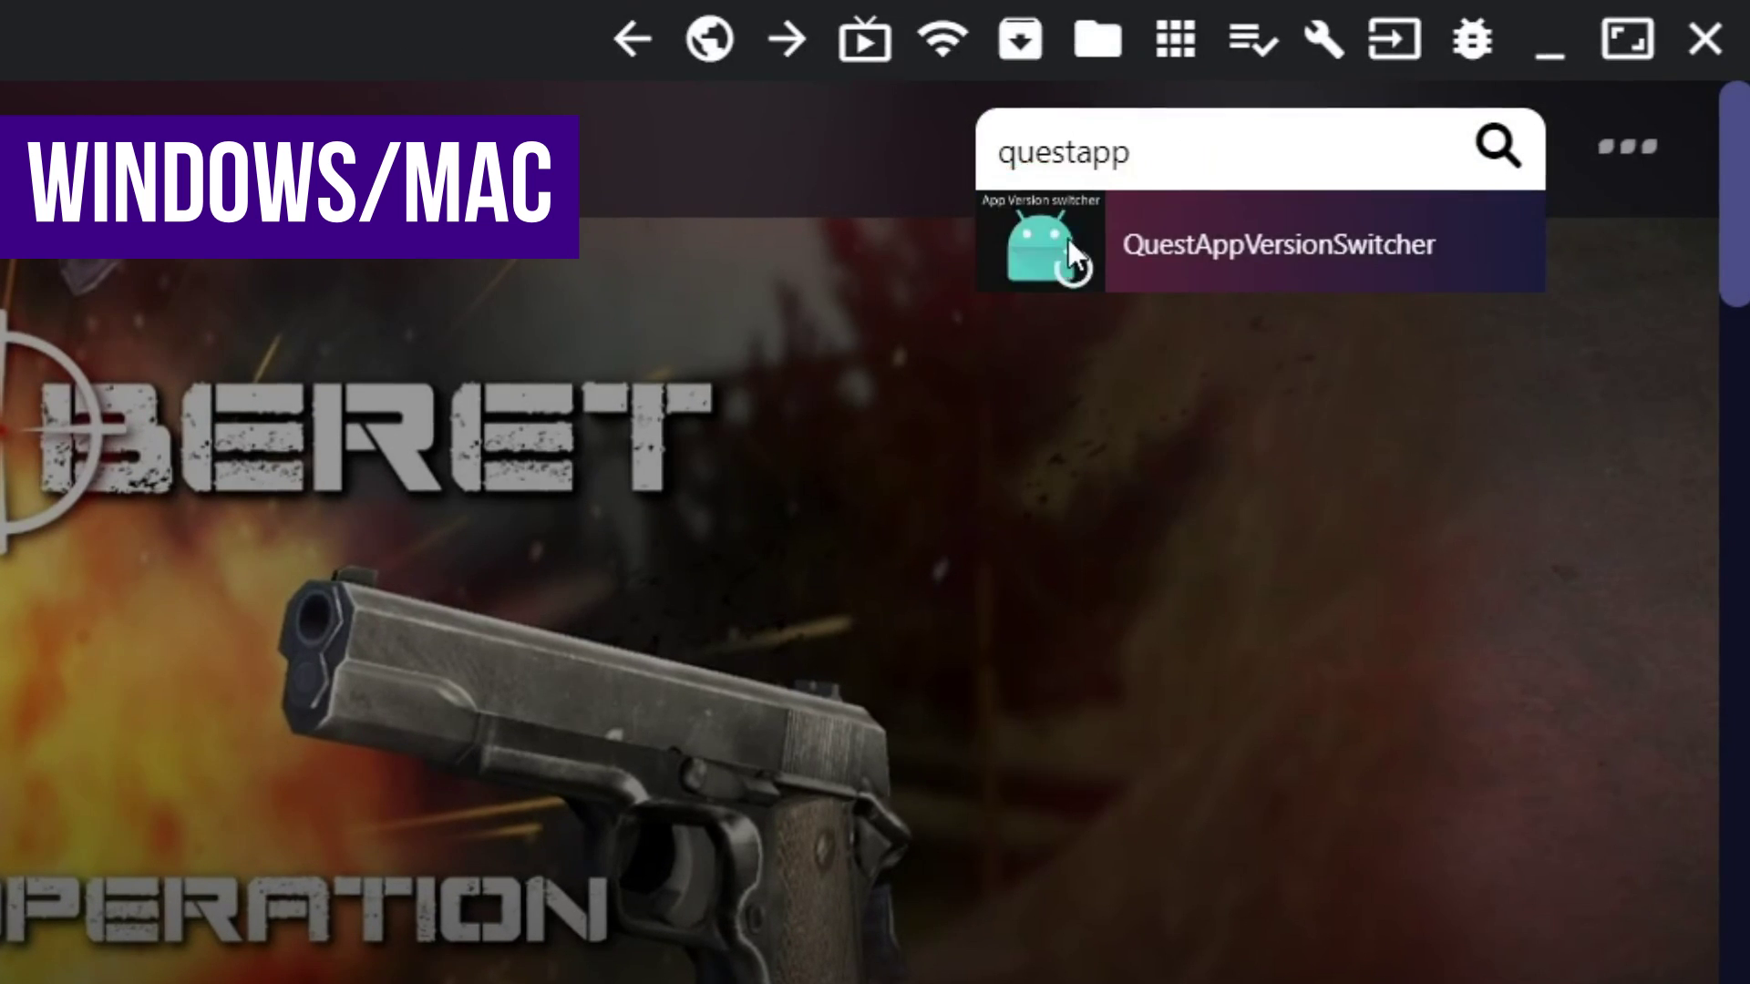
# - Sideload QuestAppVersionSwitcher onto the headset from its SideQuest store page
pyautogui.click(1067, 240)
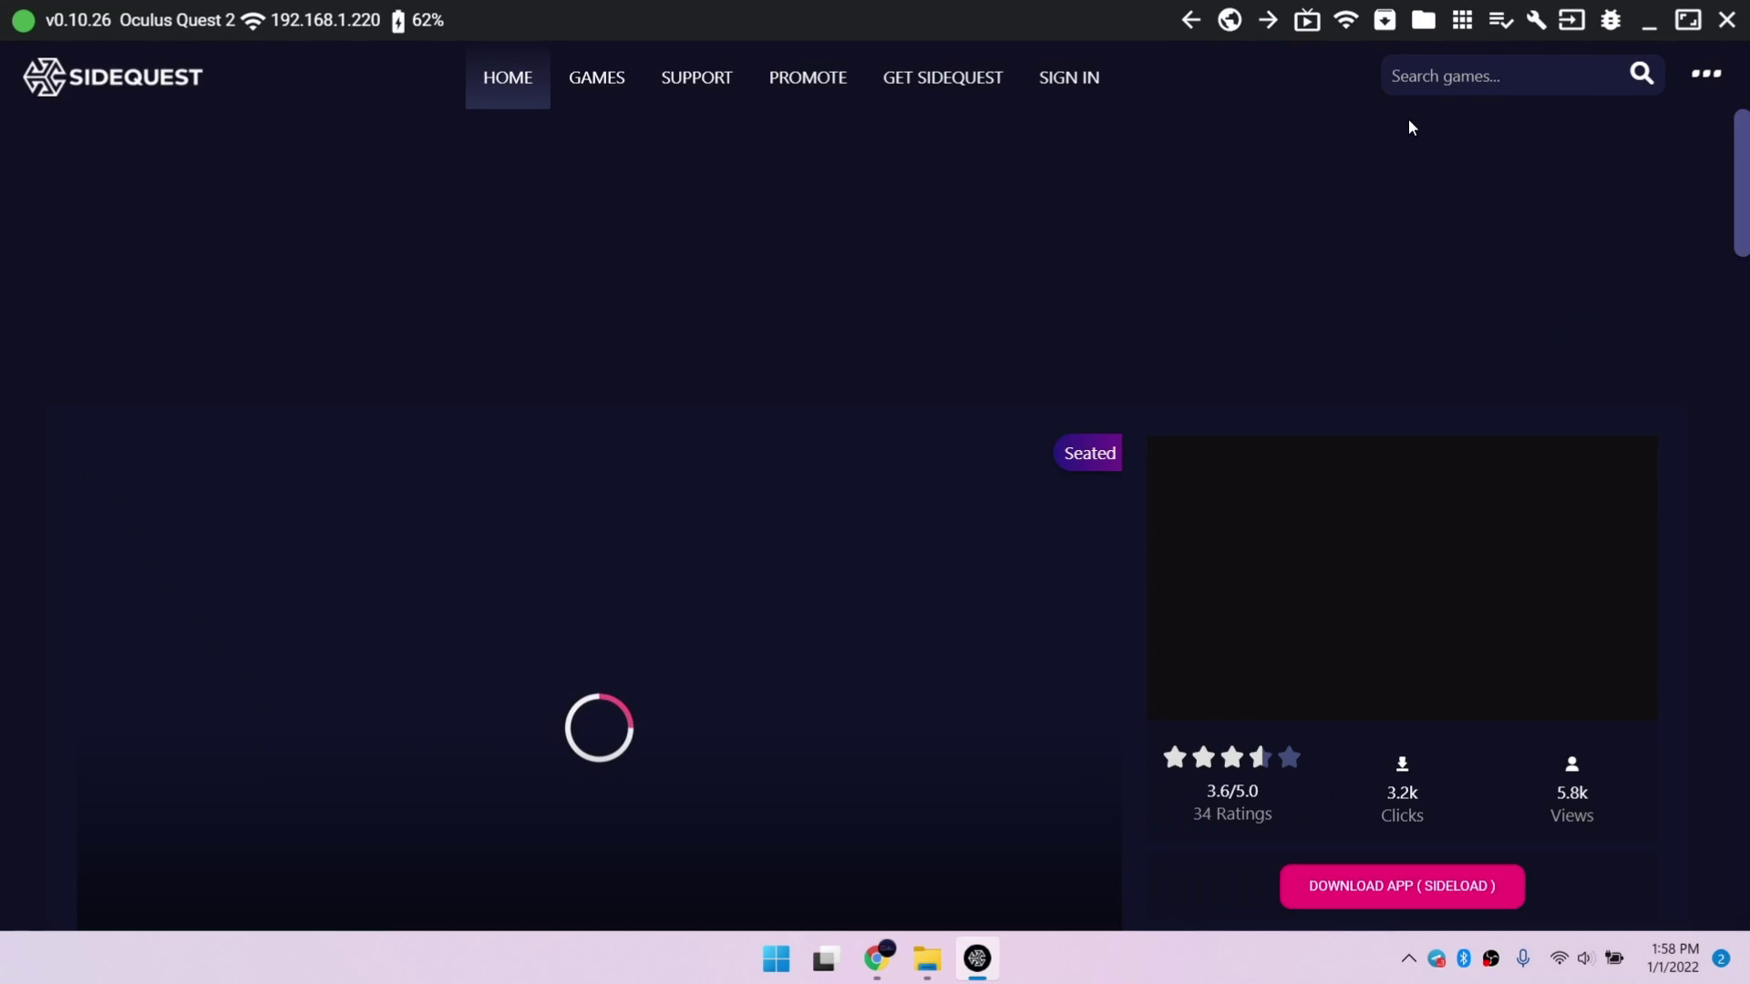
pyautogui.scroll(-2, 1394, 411)
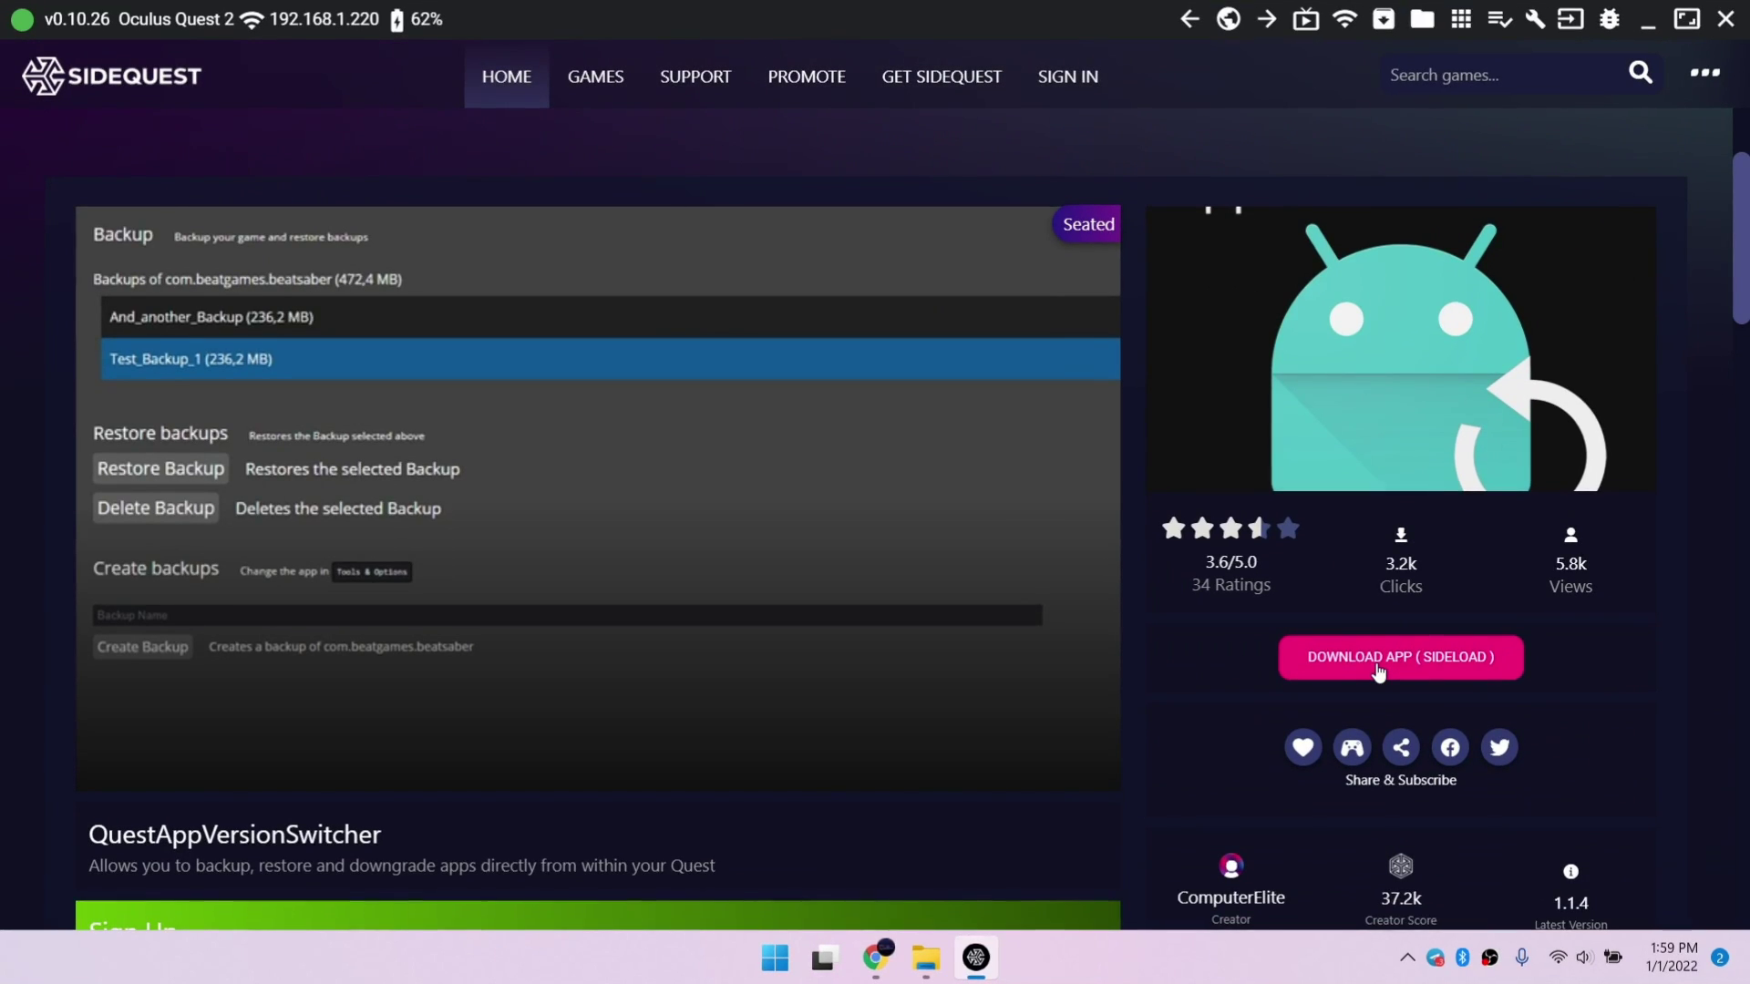
pyautogui.click(1379, 670)
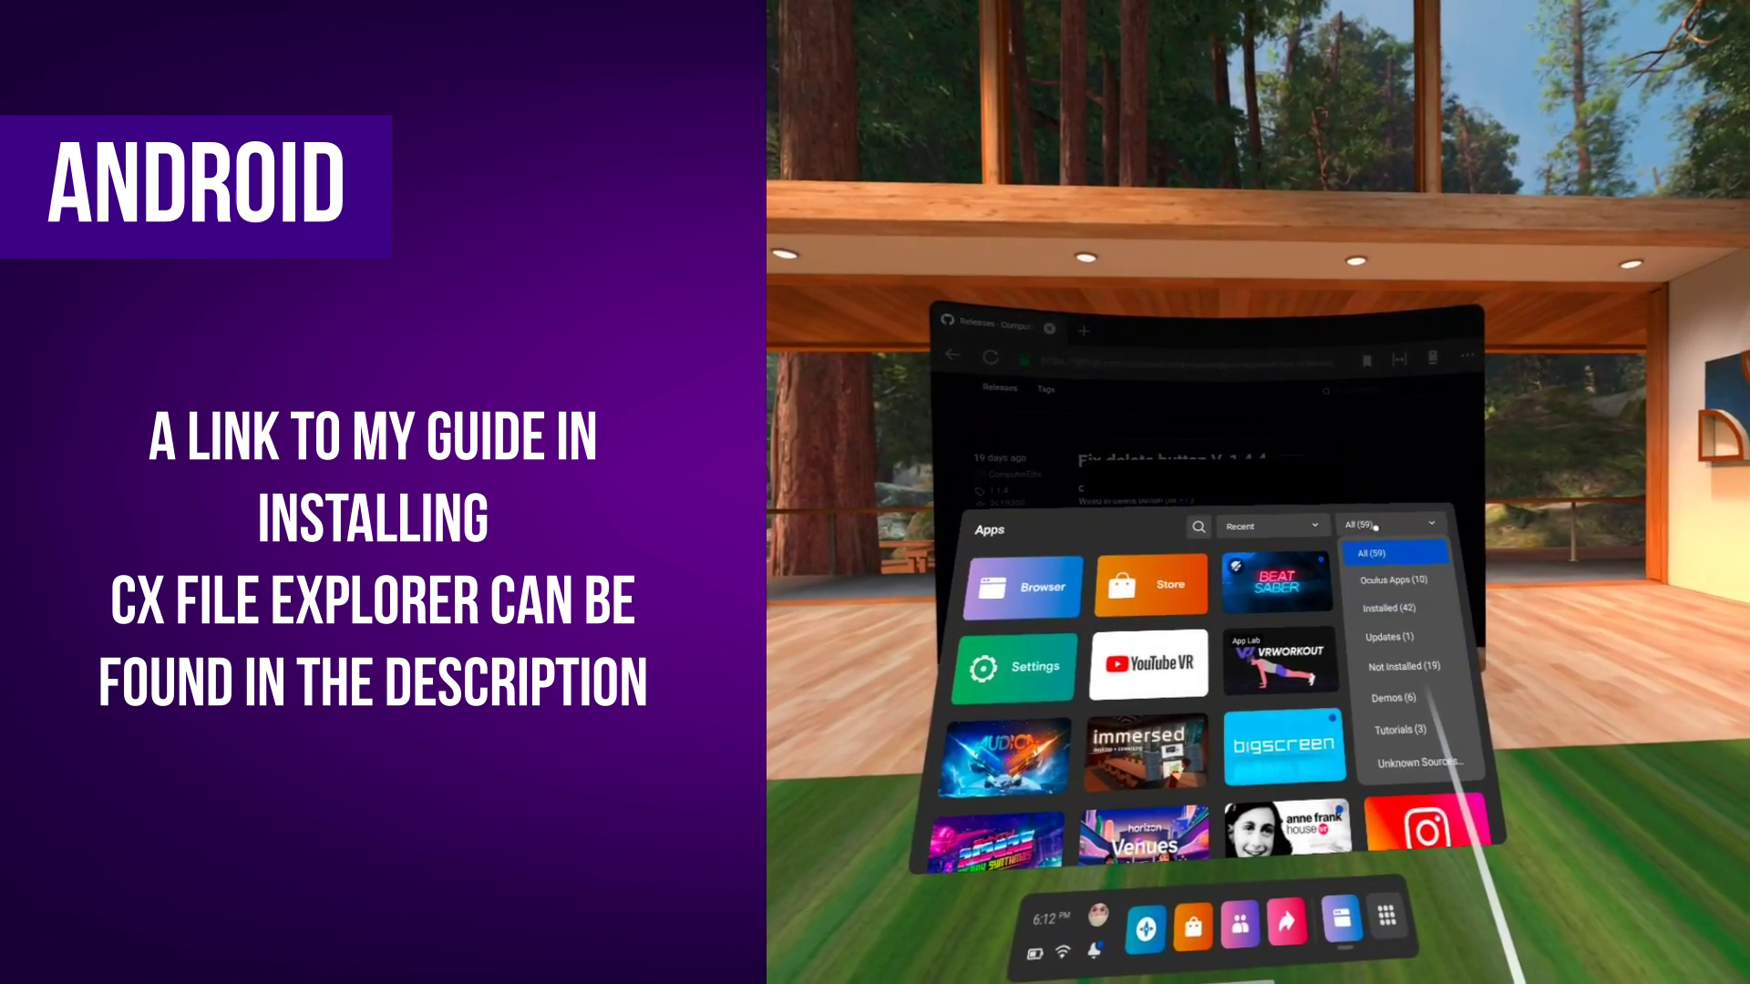
# - From Unknown Sources launch Cx File Explorer and install the questappversionswitcher APK from Downloads
pyautogui.click(1391, 748)
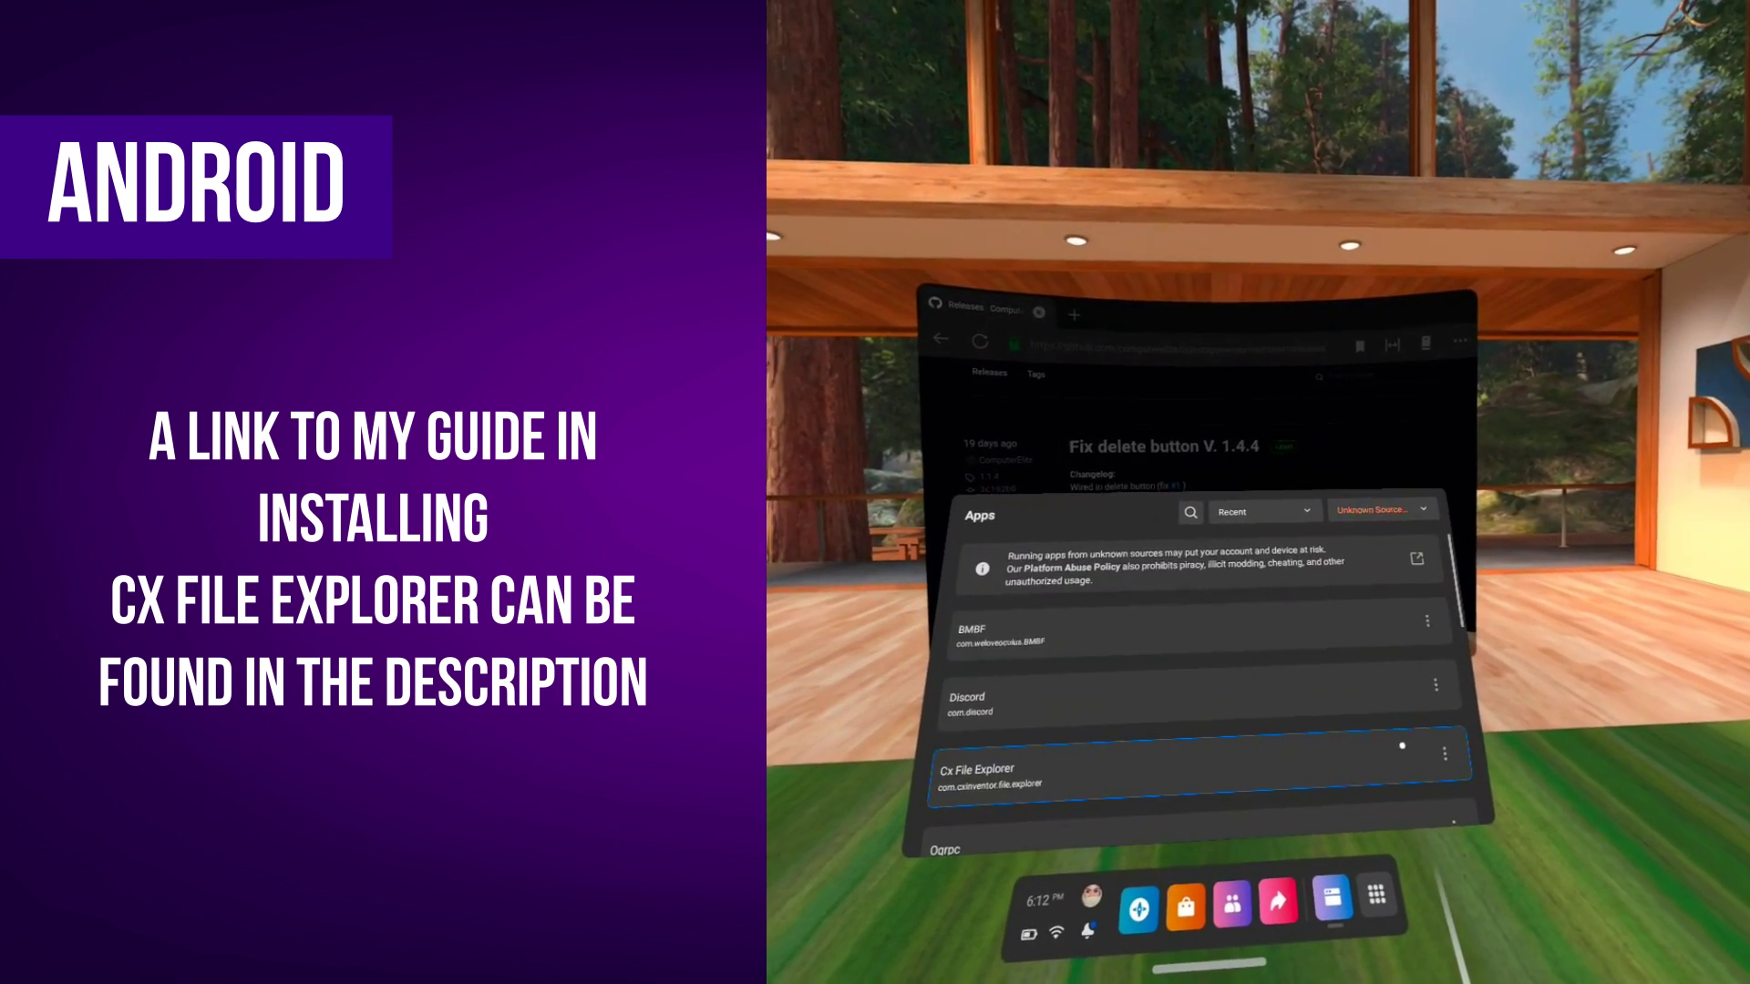
pyautogui.click(1268, 762)
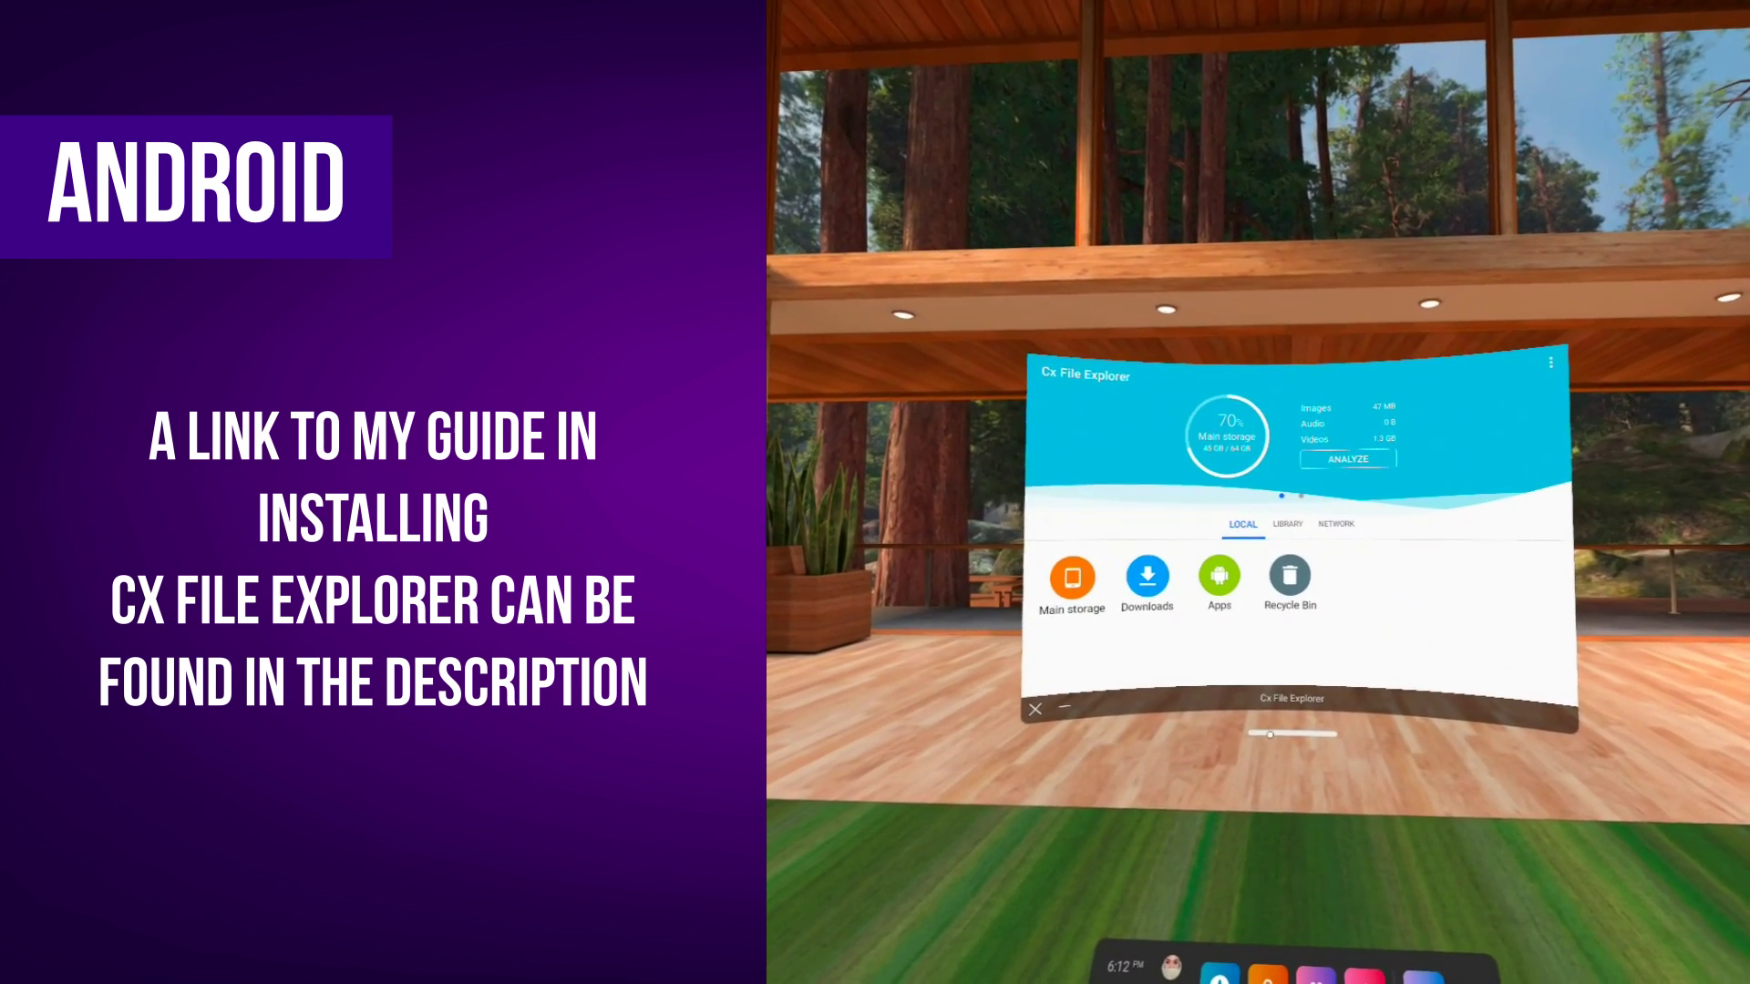
pyautogui.click(1158, 602)
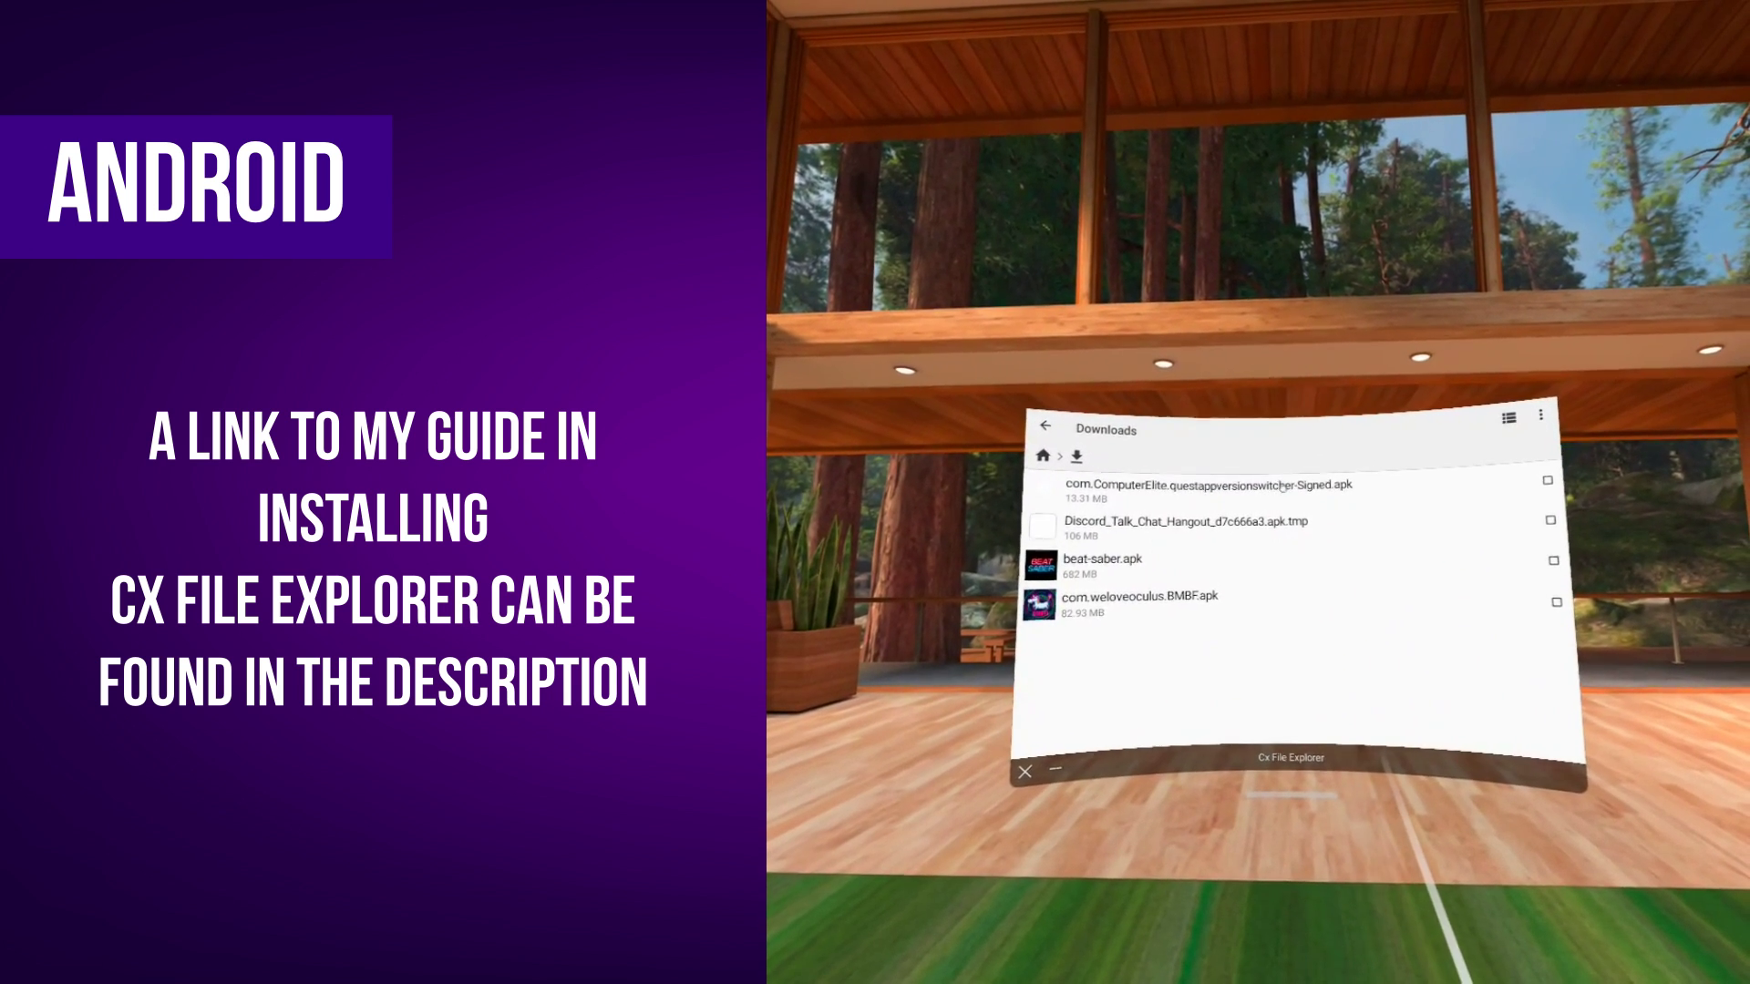
pyautogui.click(1282, 485)
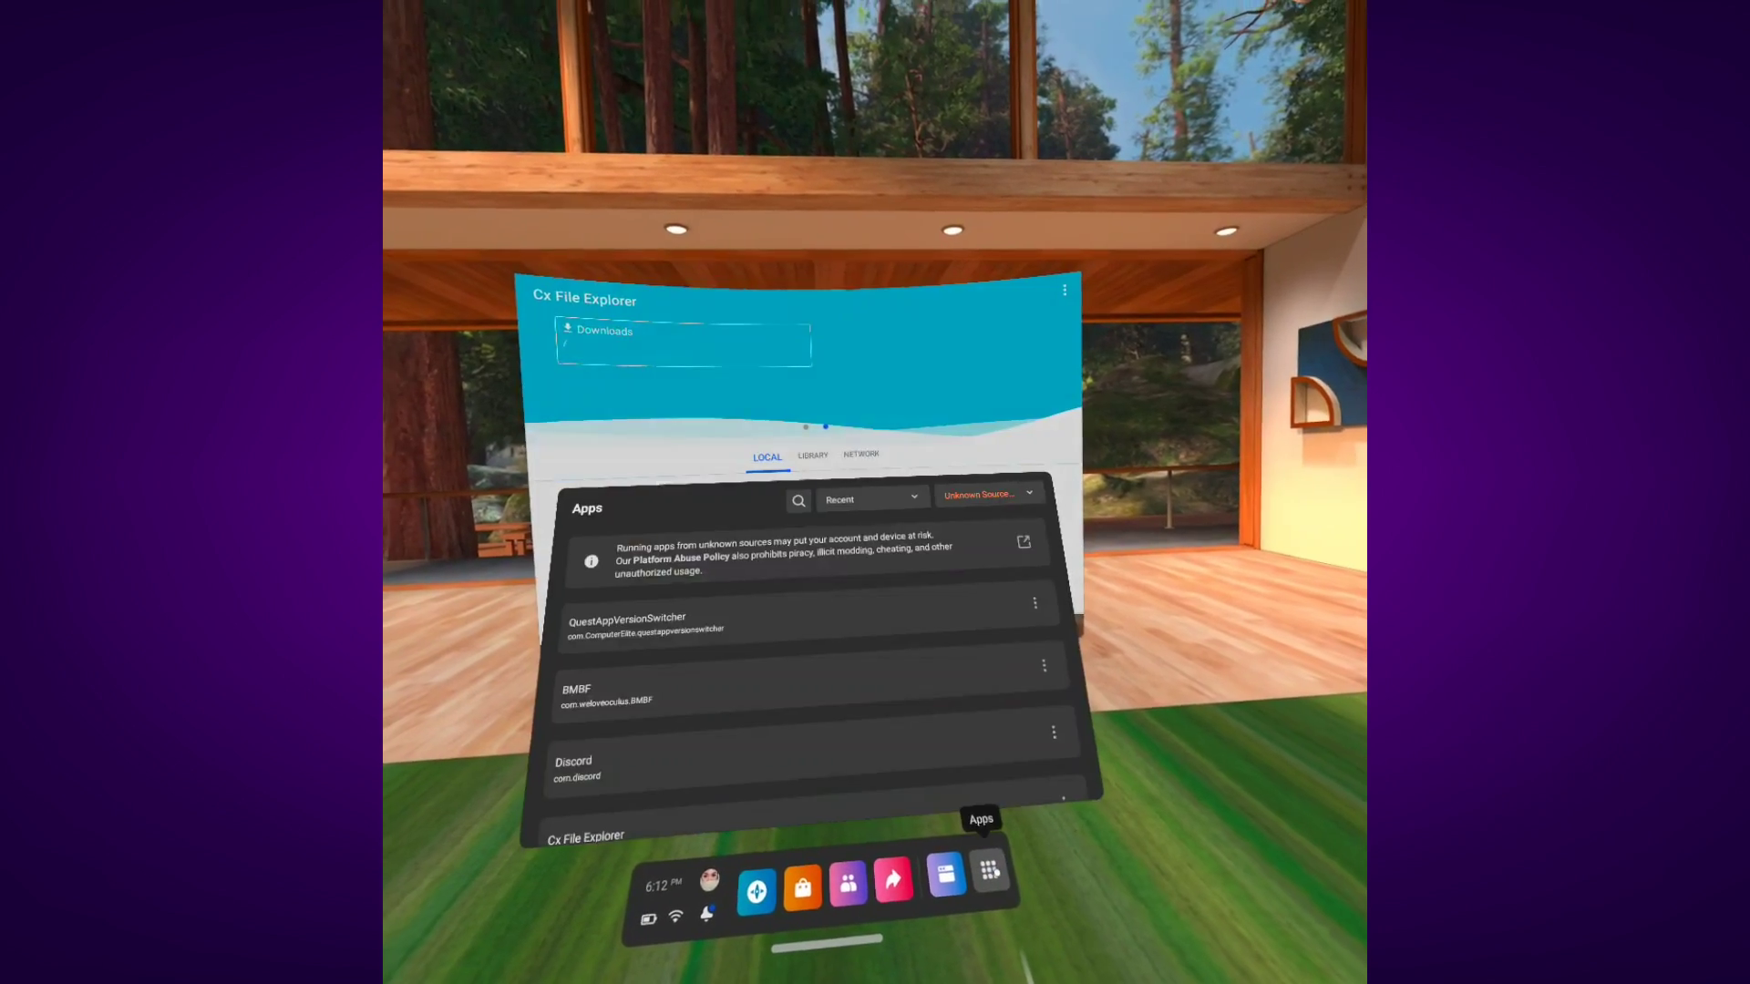
# - Launch QuestAppVersionSwitcher from Unknown Sources and allow its file-access permission
pyautogui.click(915, 628)
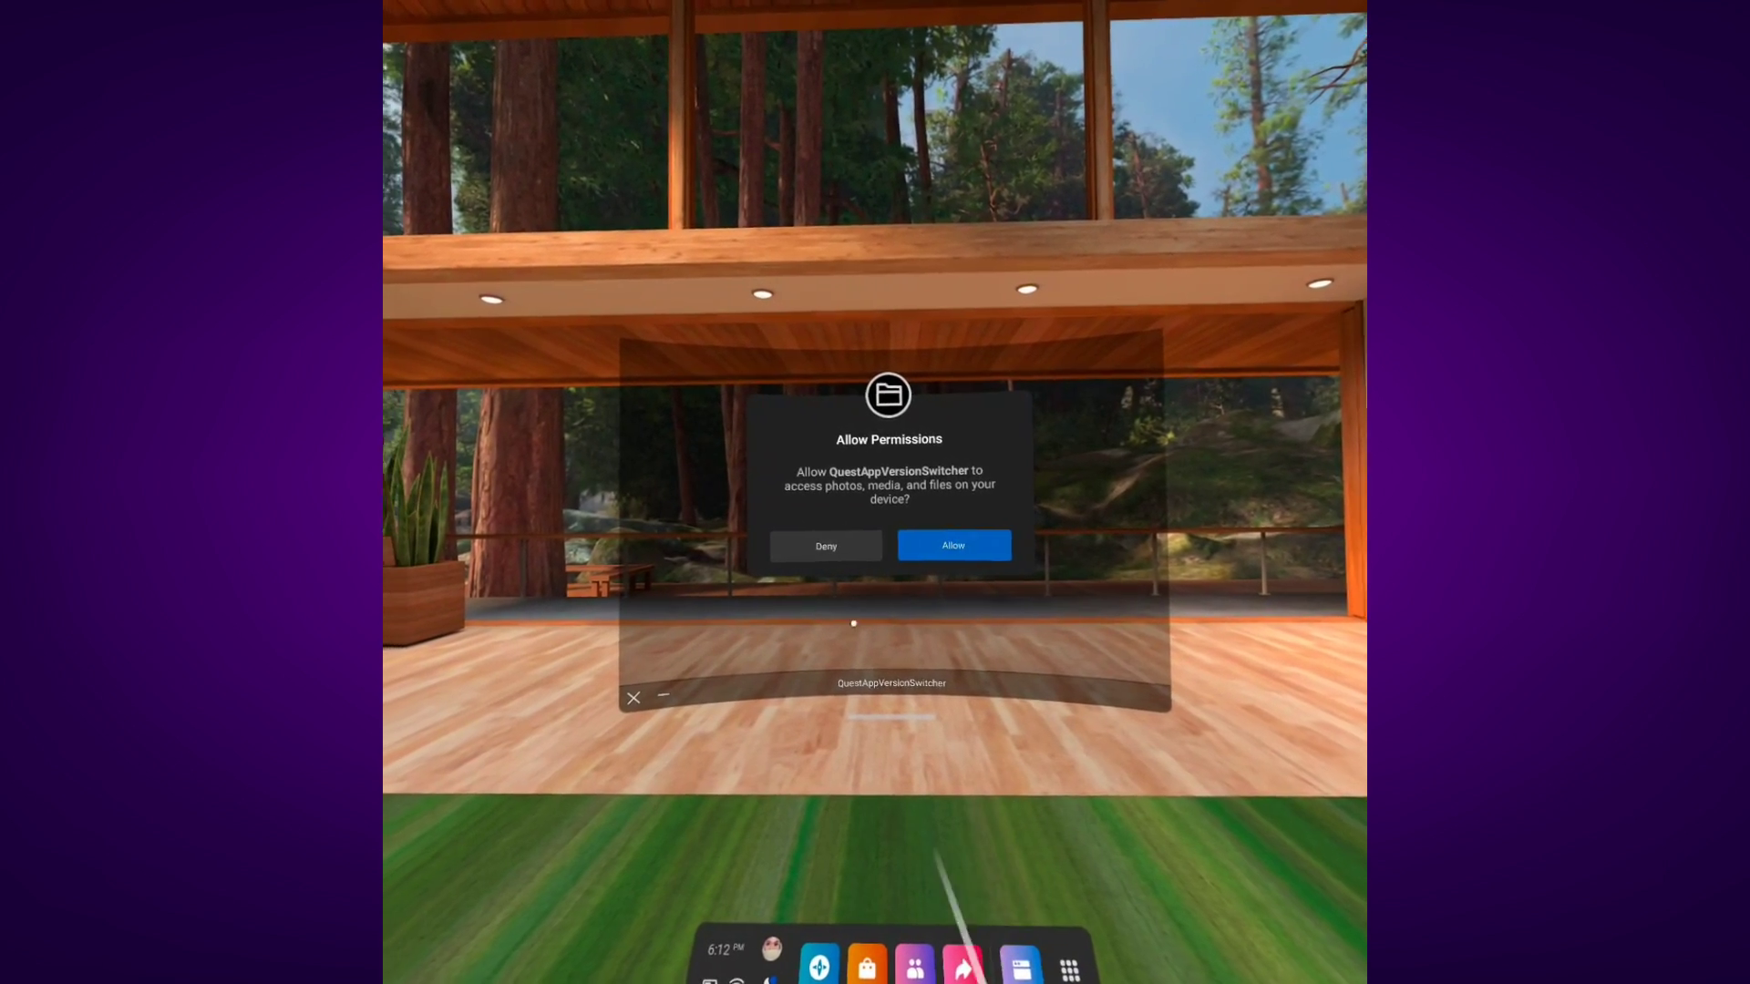
pyautogui.click(914, 547)
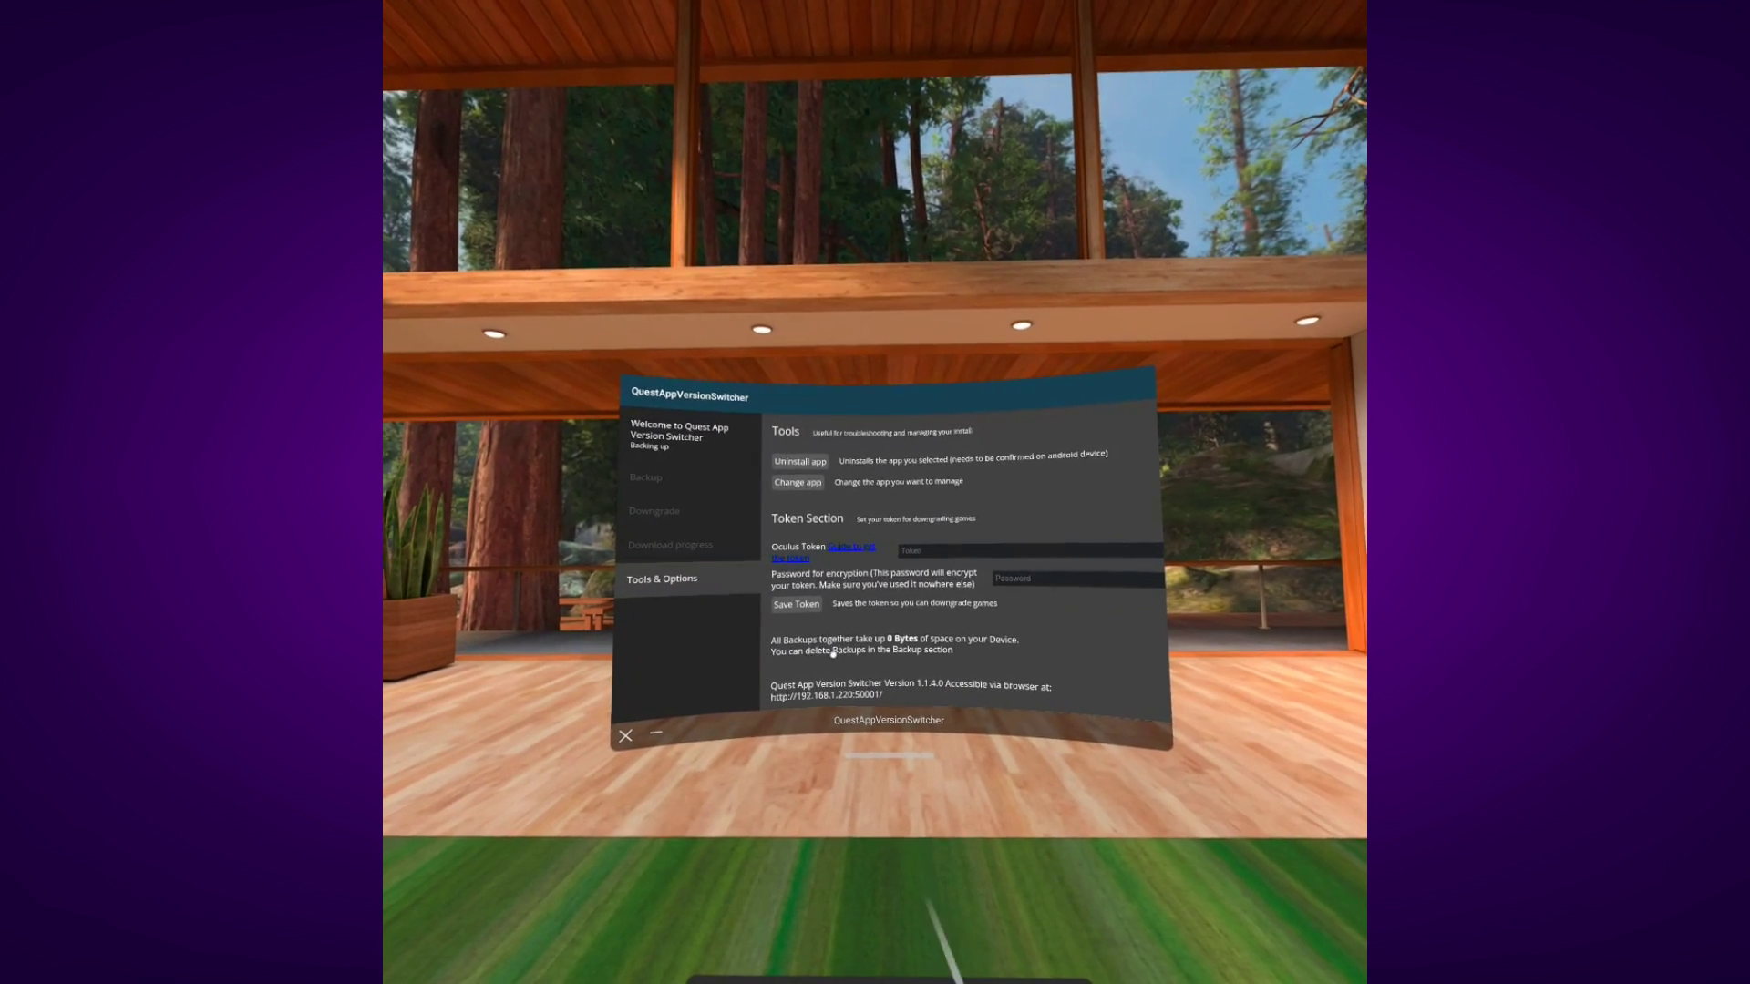
# - Review existing backups, then choose com.beatgames.beatsaber as the managed app via Change app
pyautogui.click(674, 469)
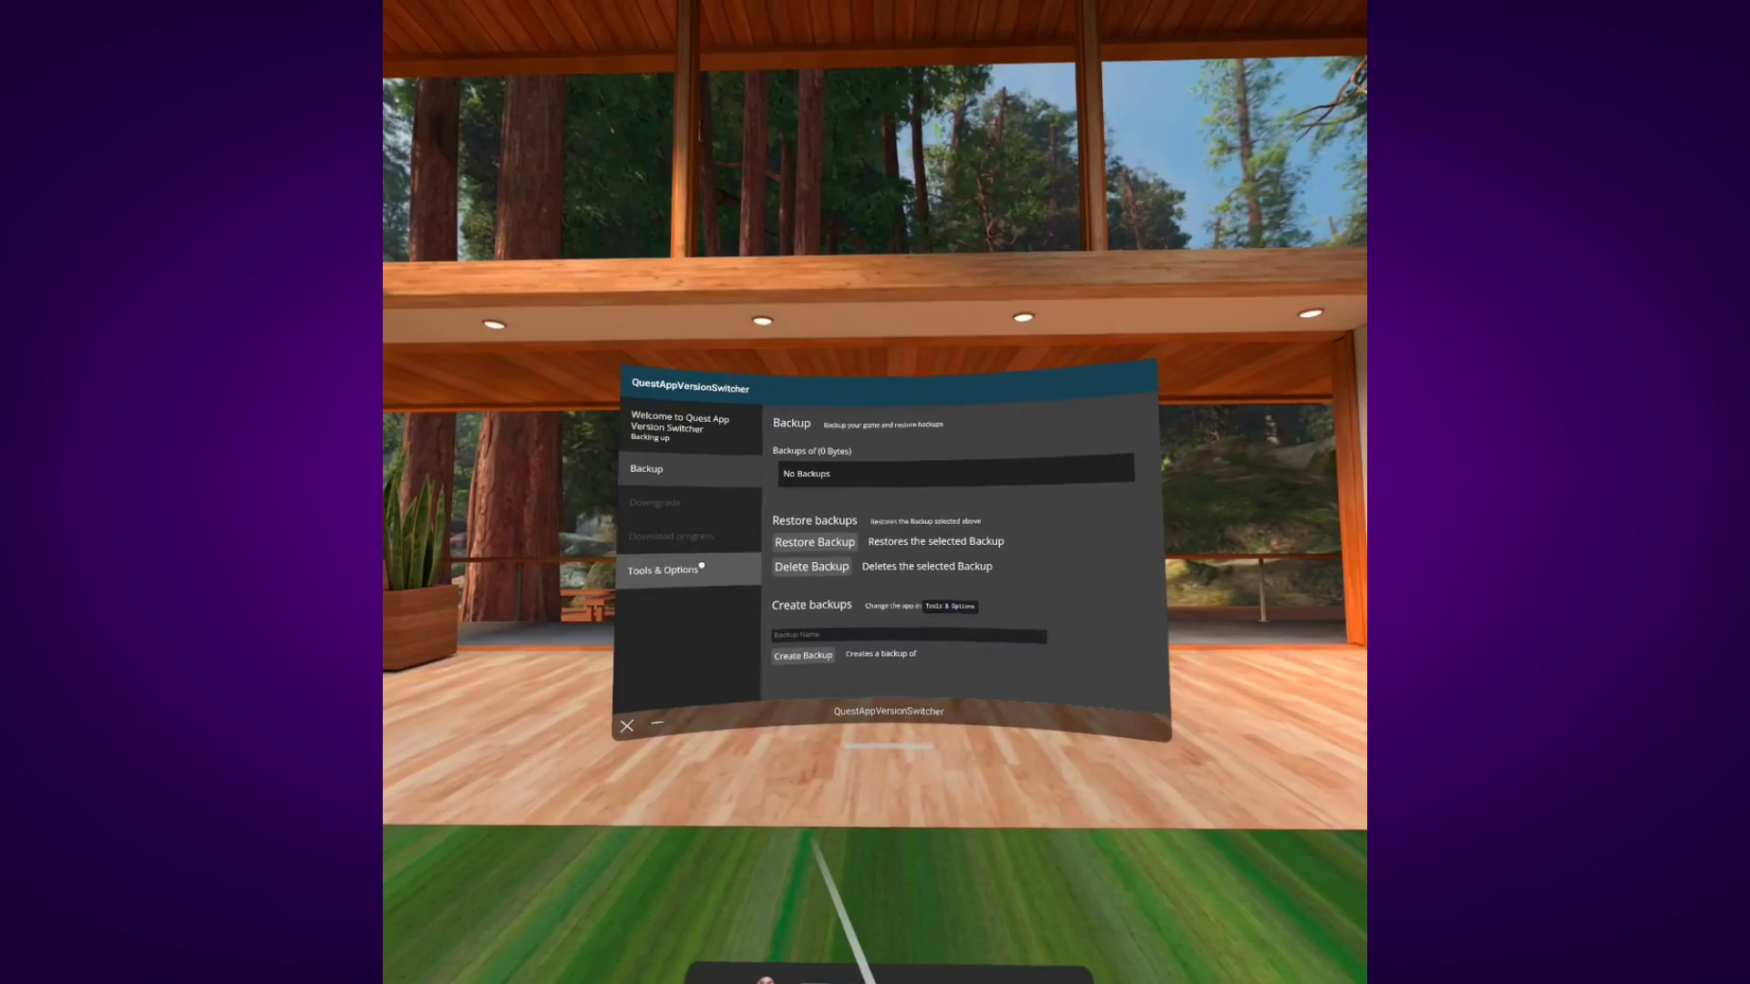
pyautogui.click(700, 564)
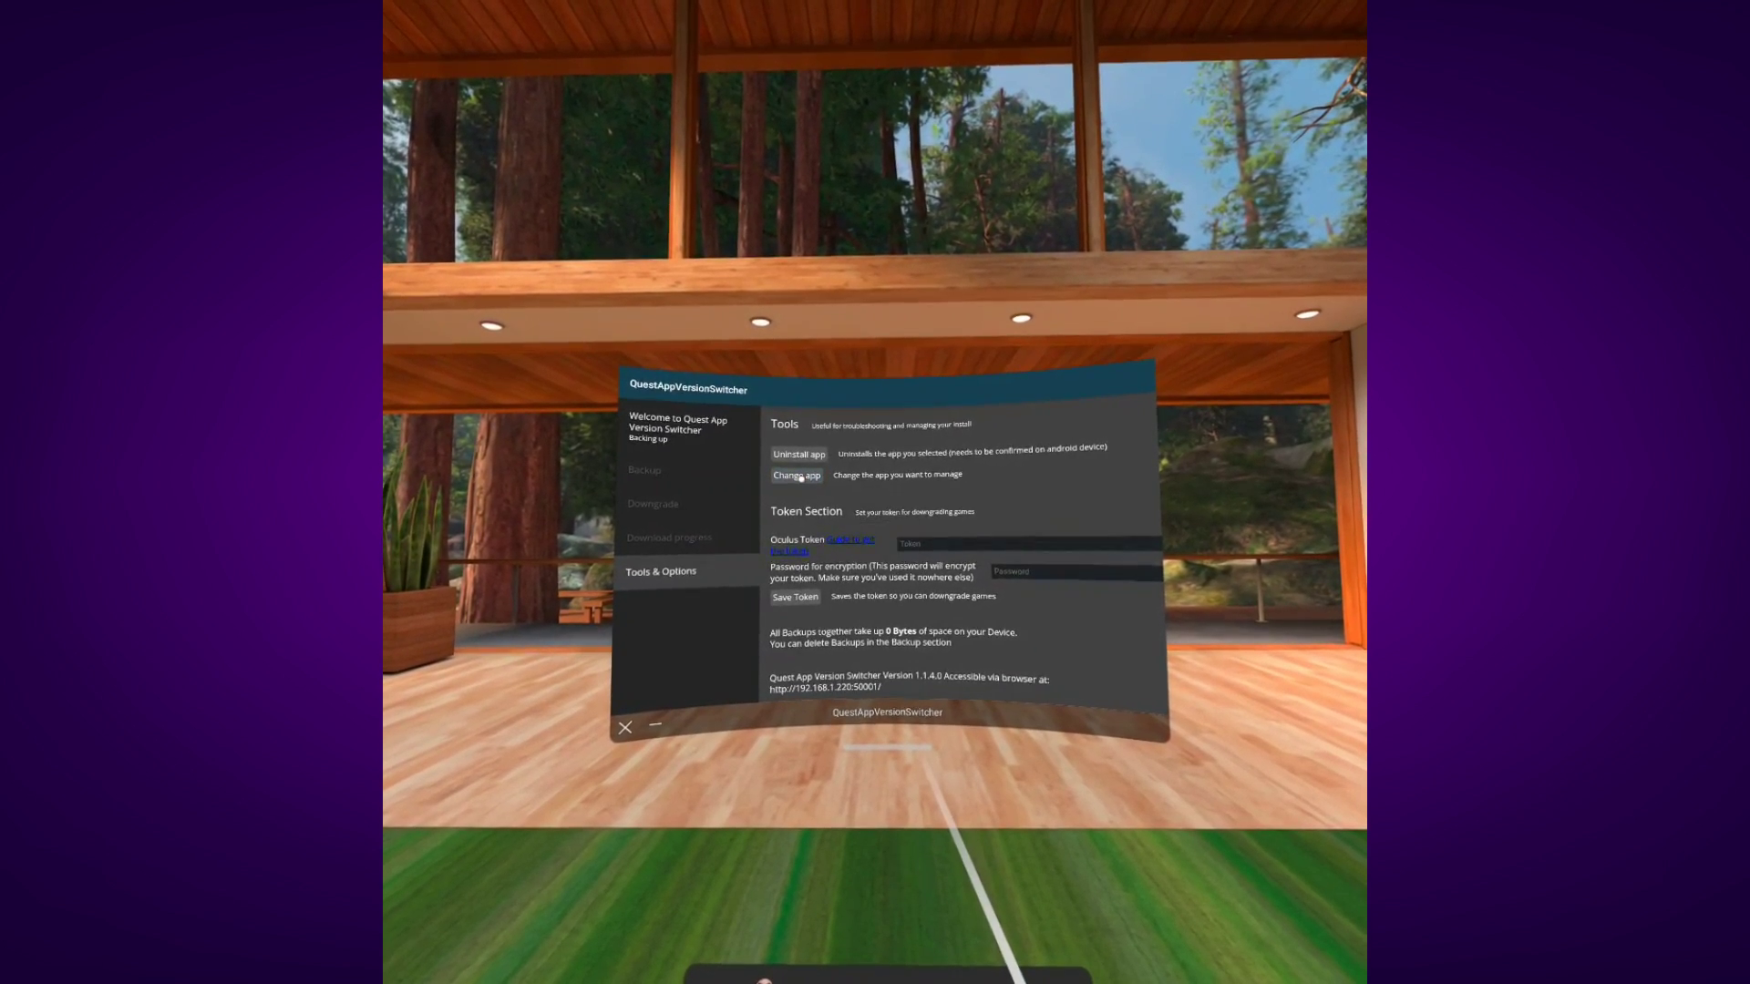
pyautogui.click(801, 477)
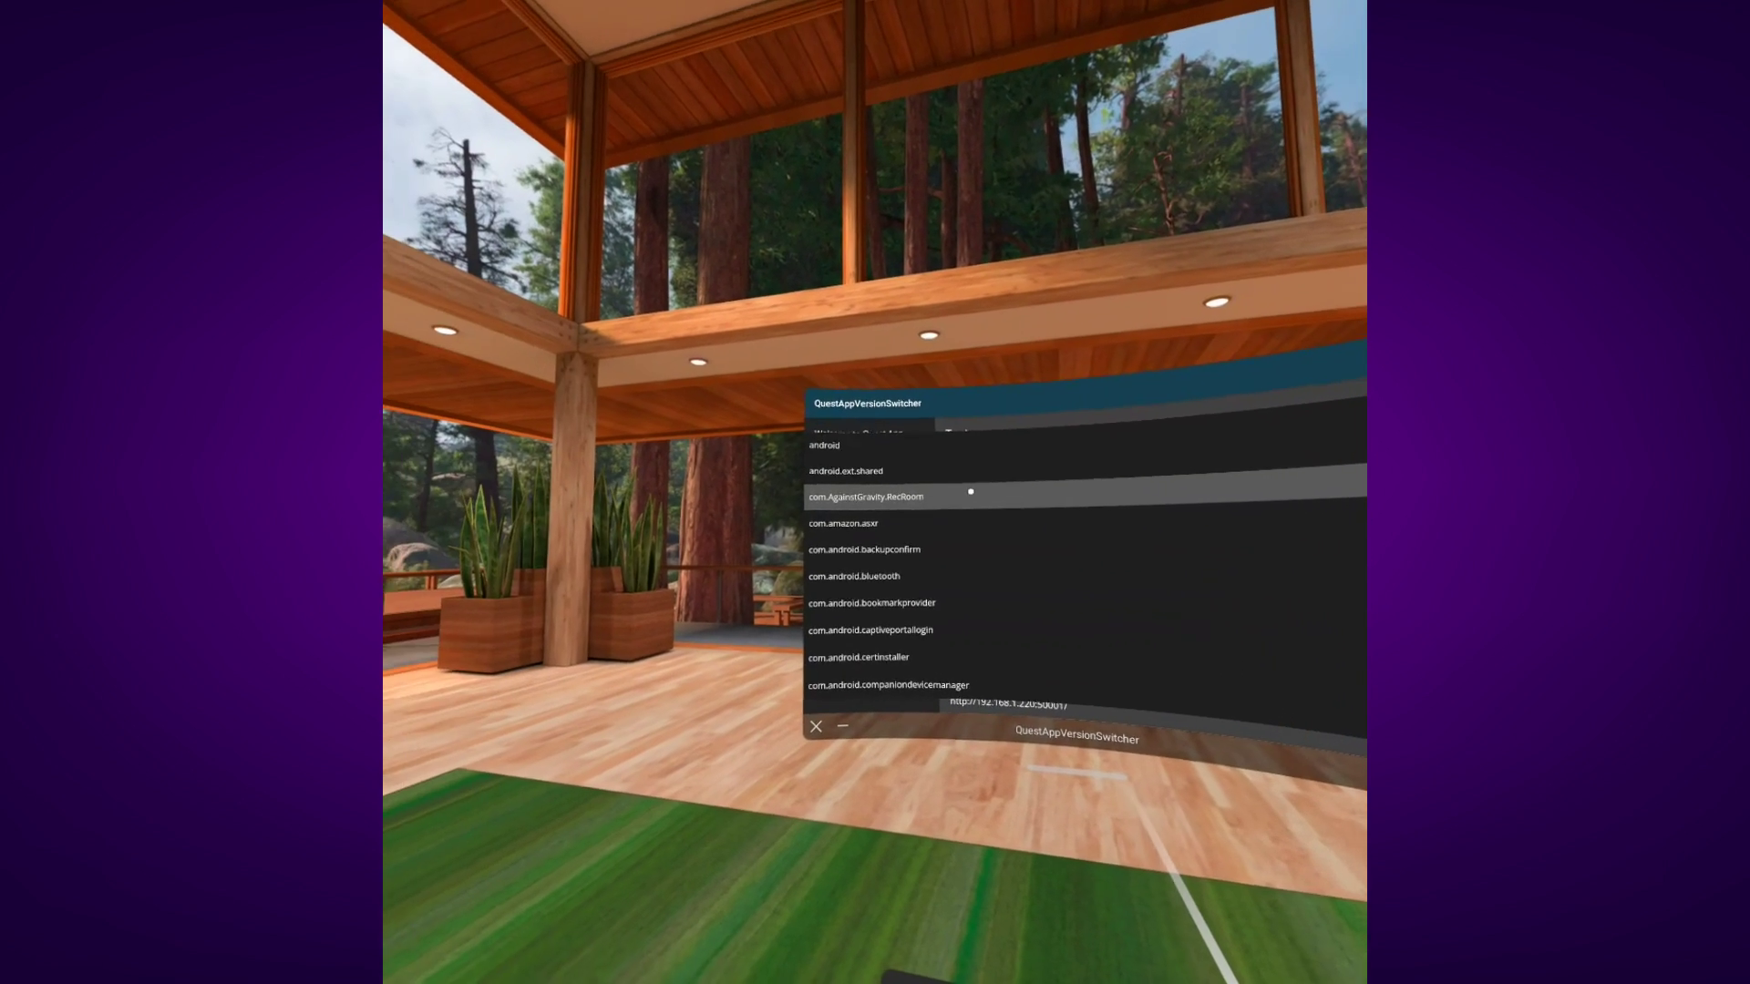
pyautogui.scroll(-4, 929, 492)
pyautogui.scroll(-2, 934, 498)
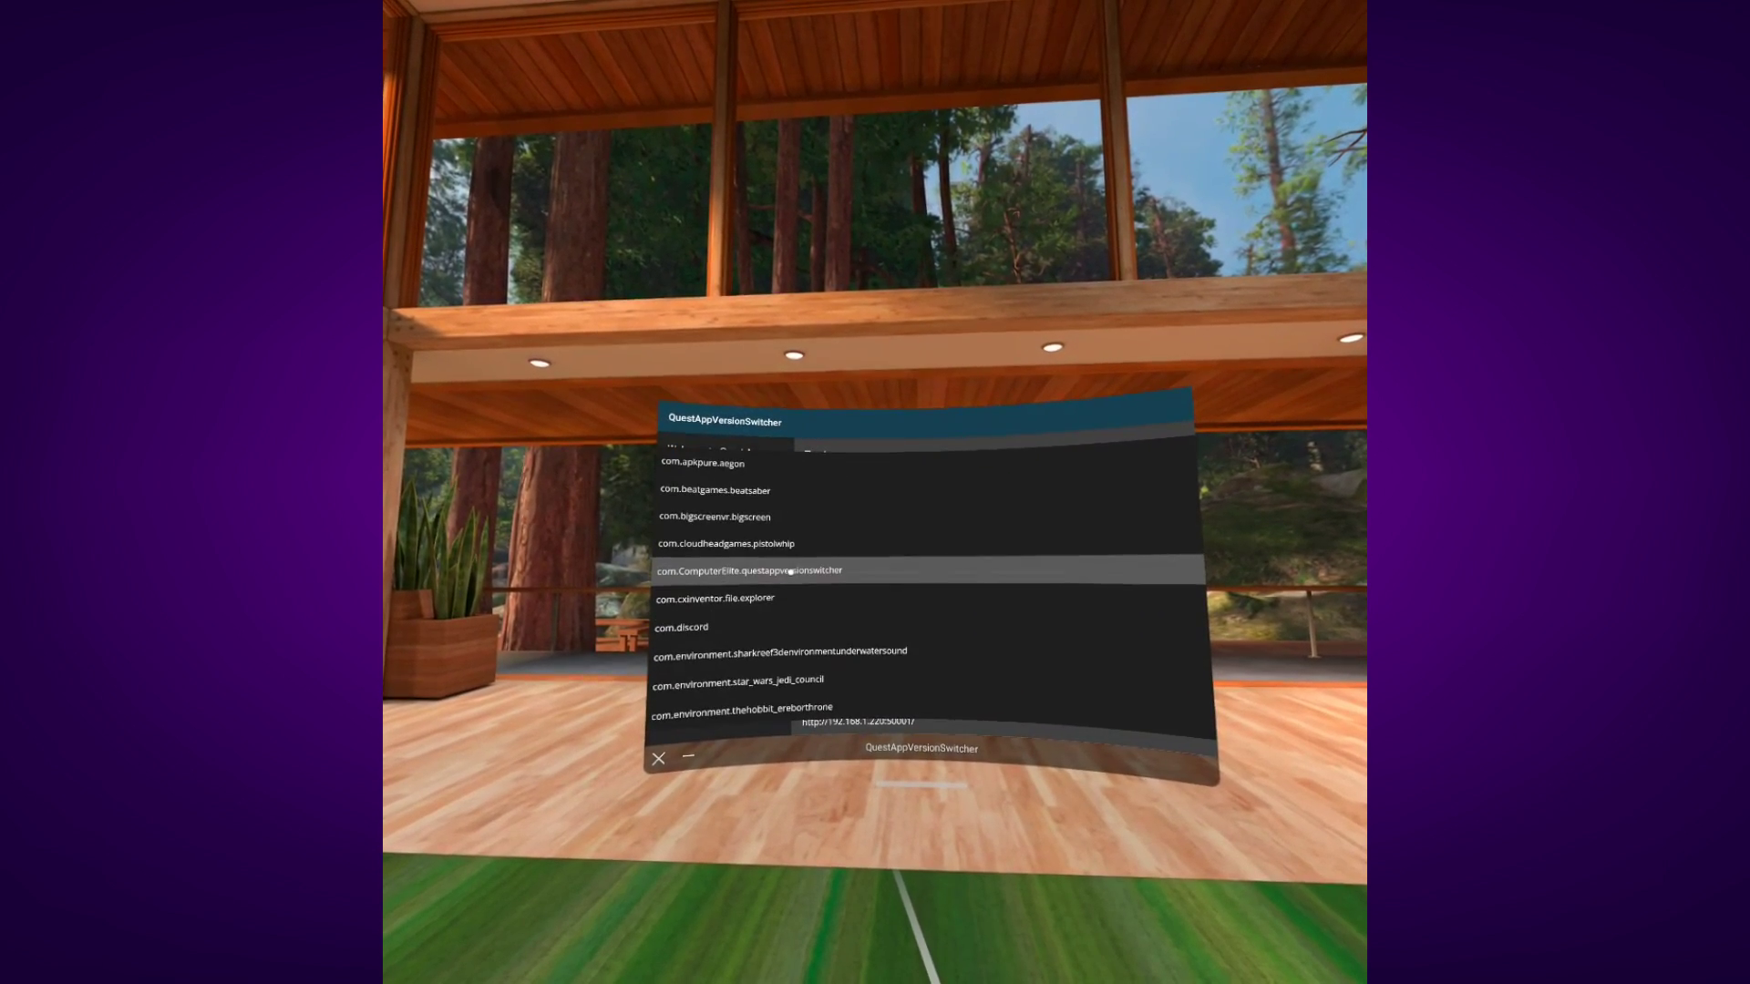
pyautogui.click(763, 492)
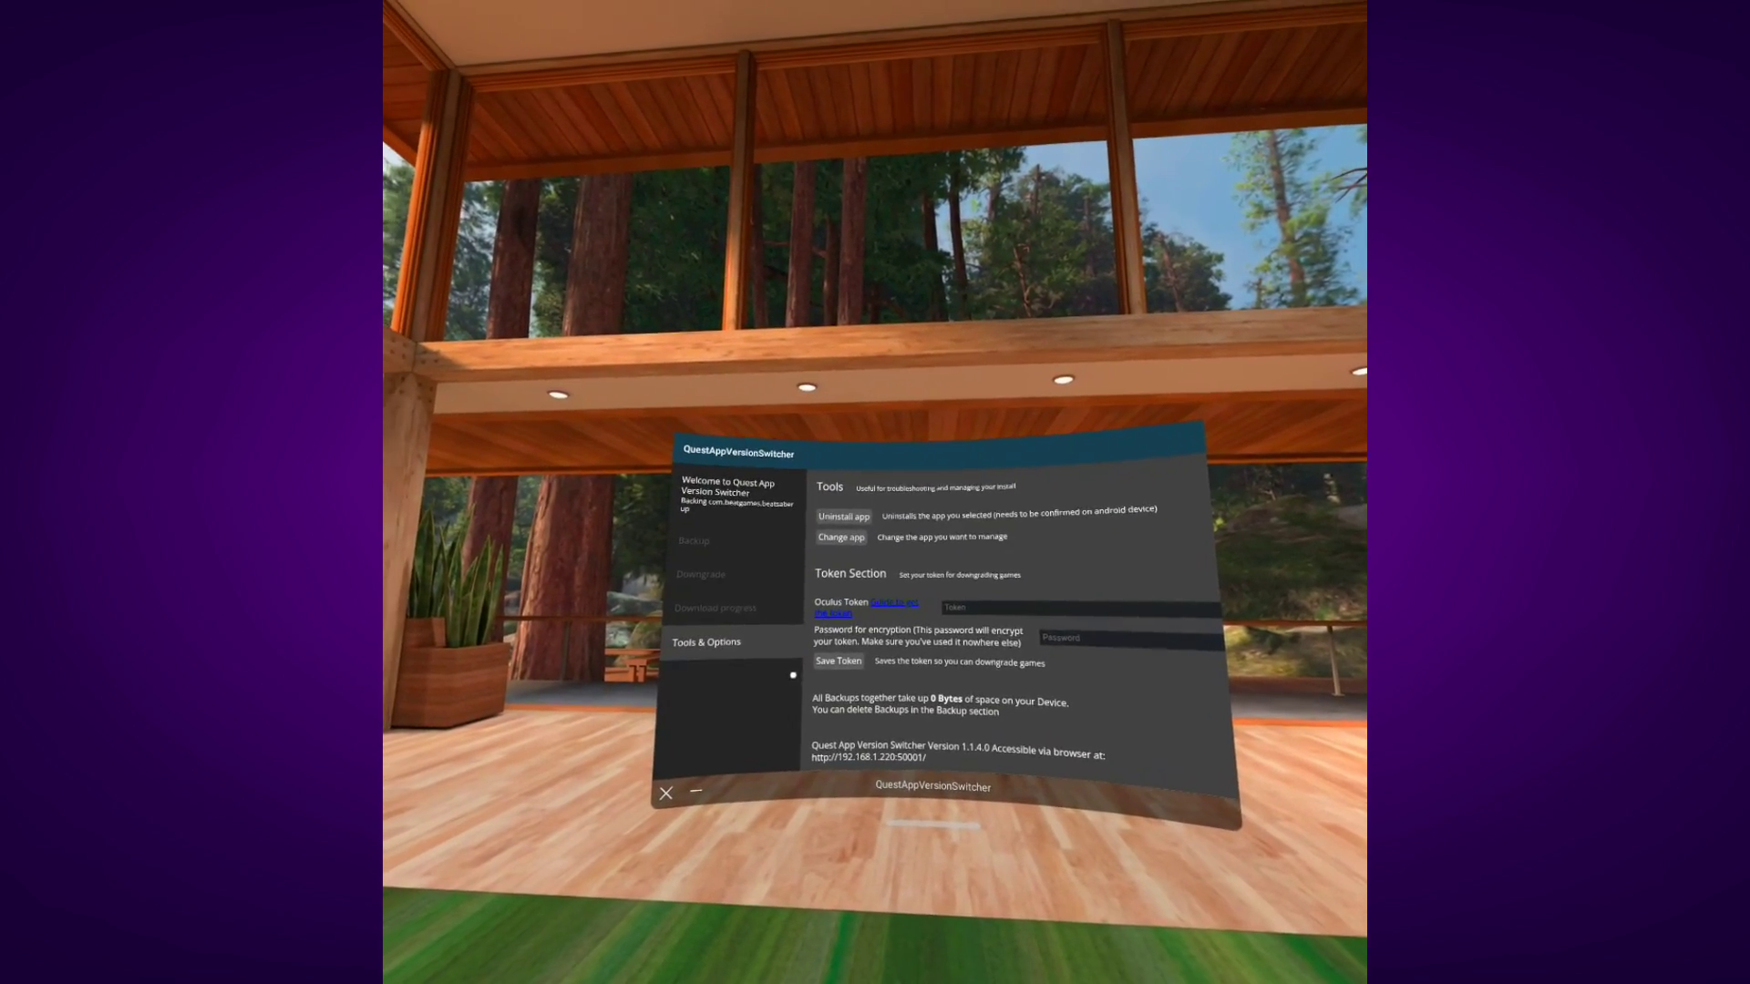
# - On the Backup page, begin naming a new Beat Saber backup 'bs.modded'
pyautogui.click(698, 540)
pyautogui.click(865, 617)
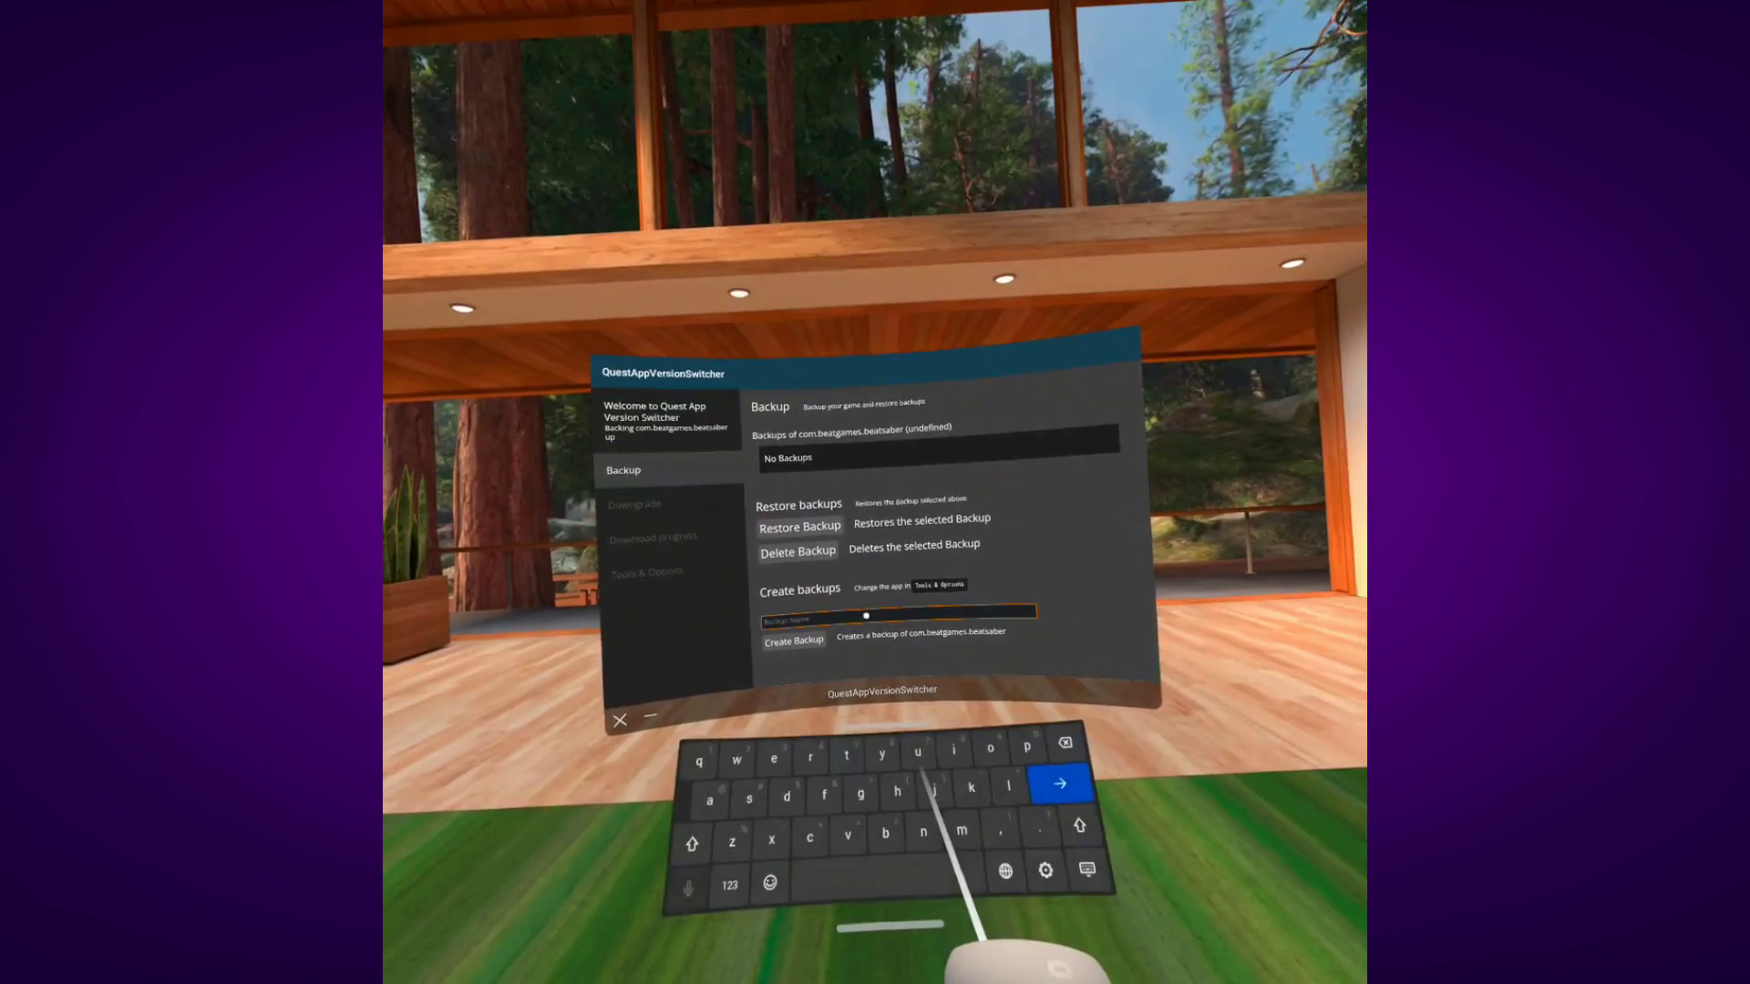
pyautogui.write('bs')
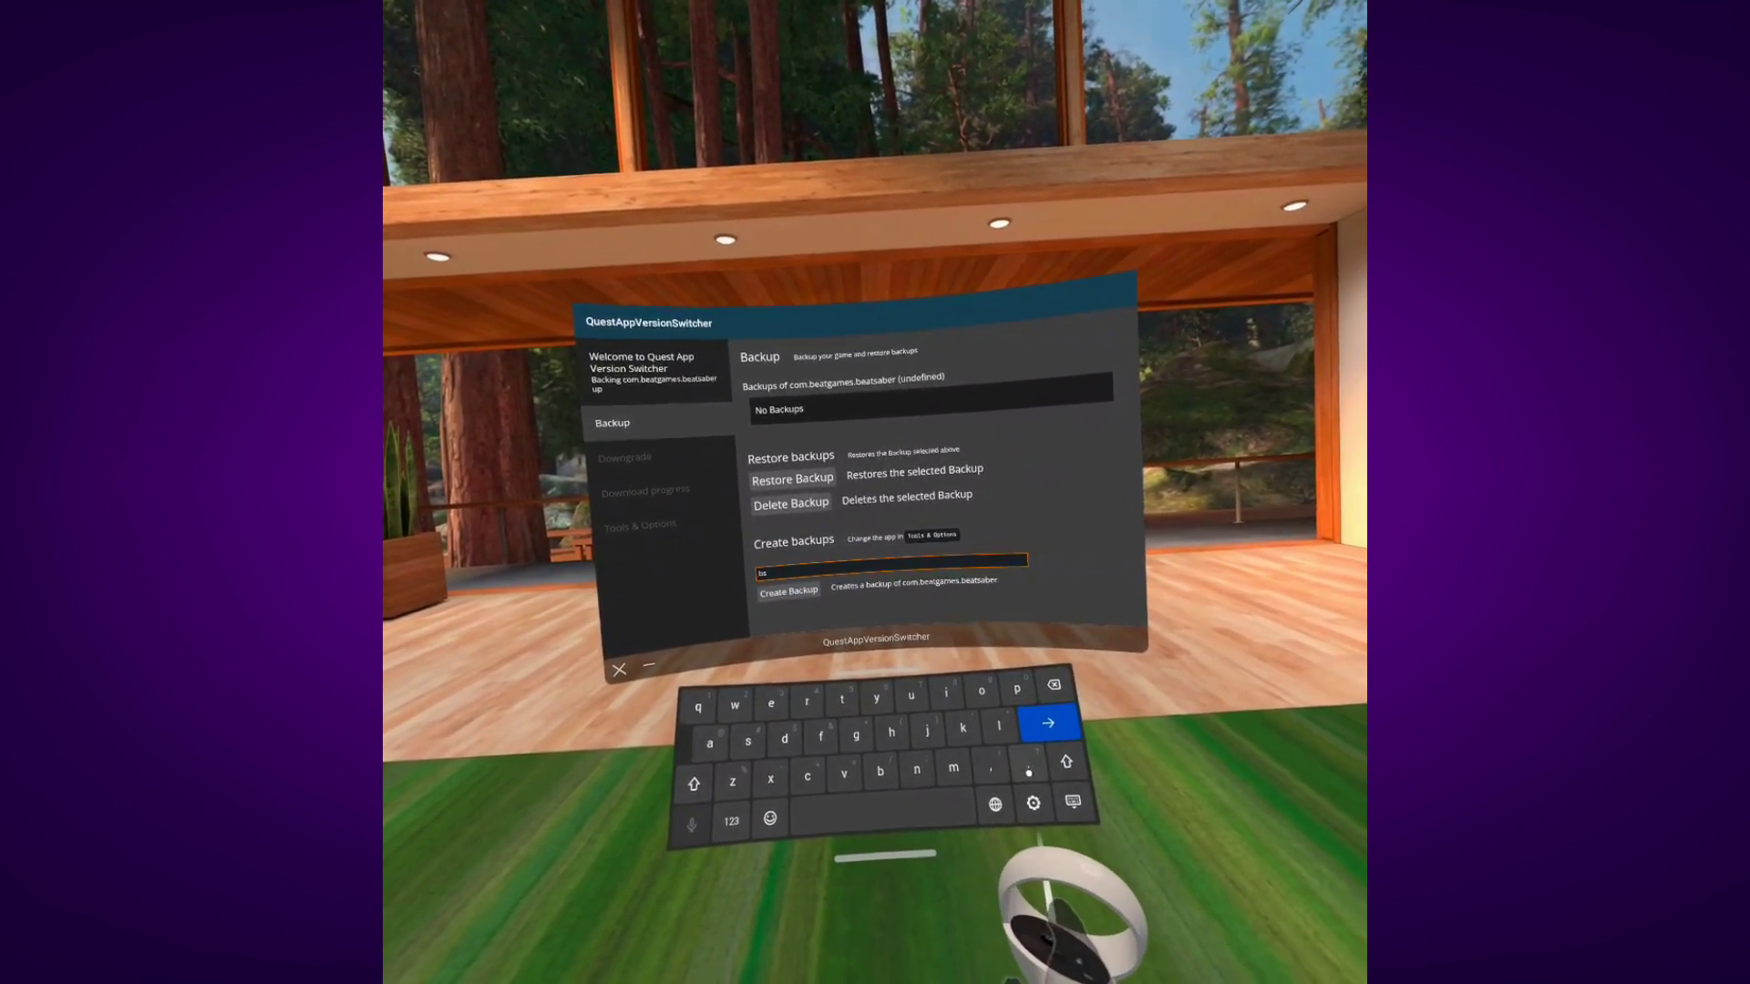
pyautogui.write(' mod')
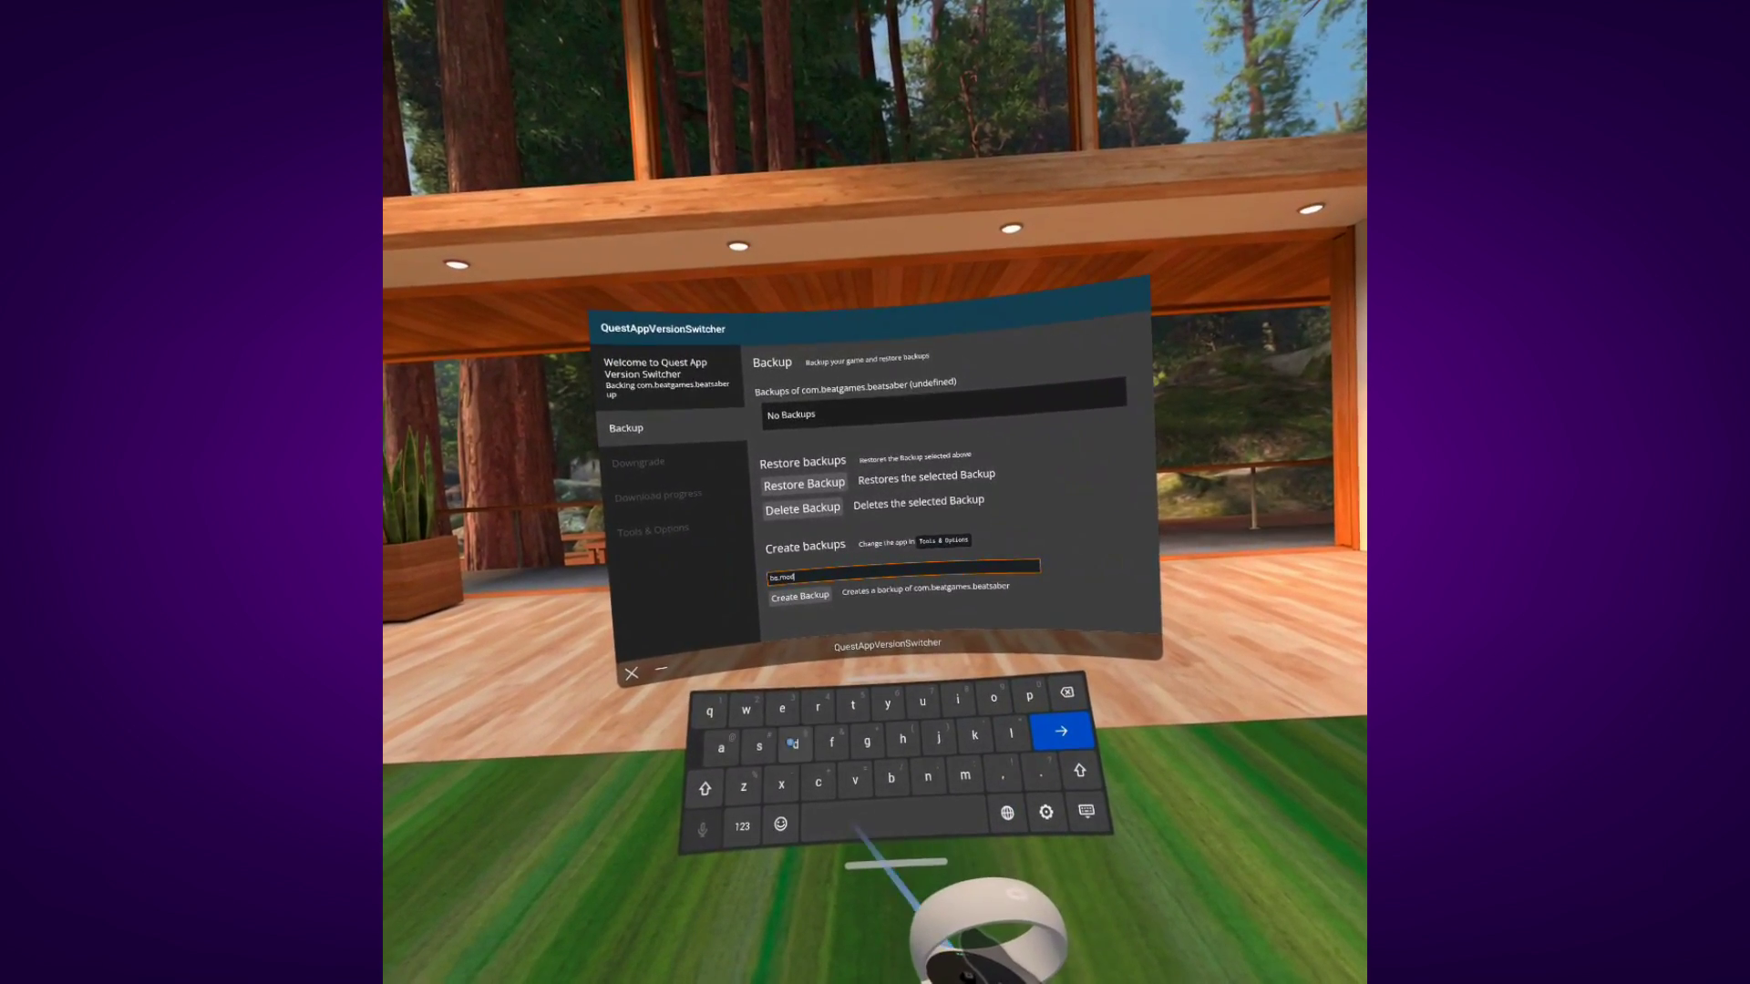
pyautogui.write('d')
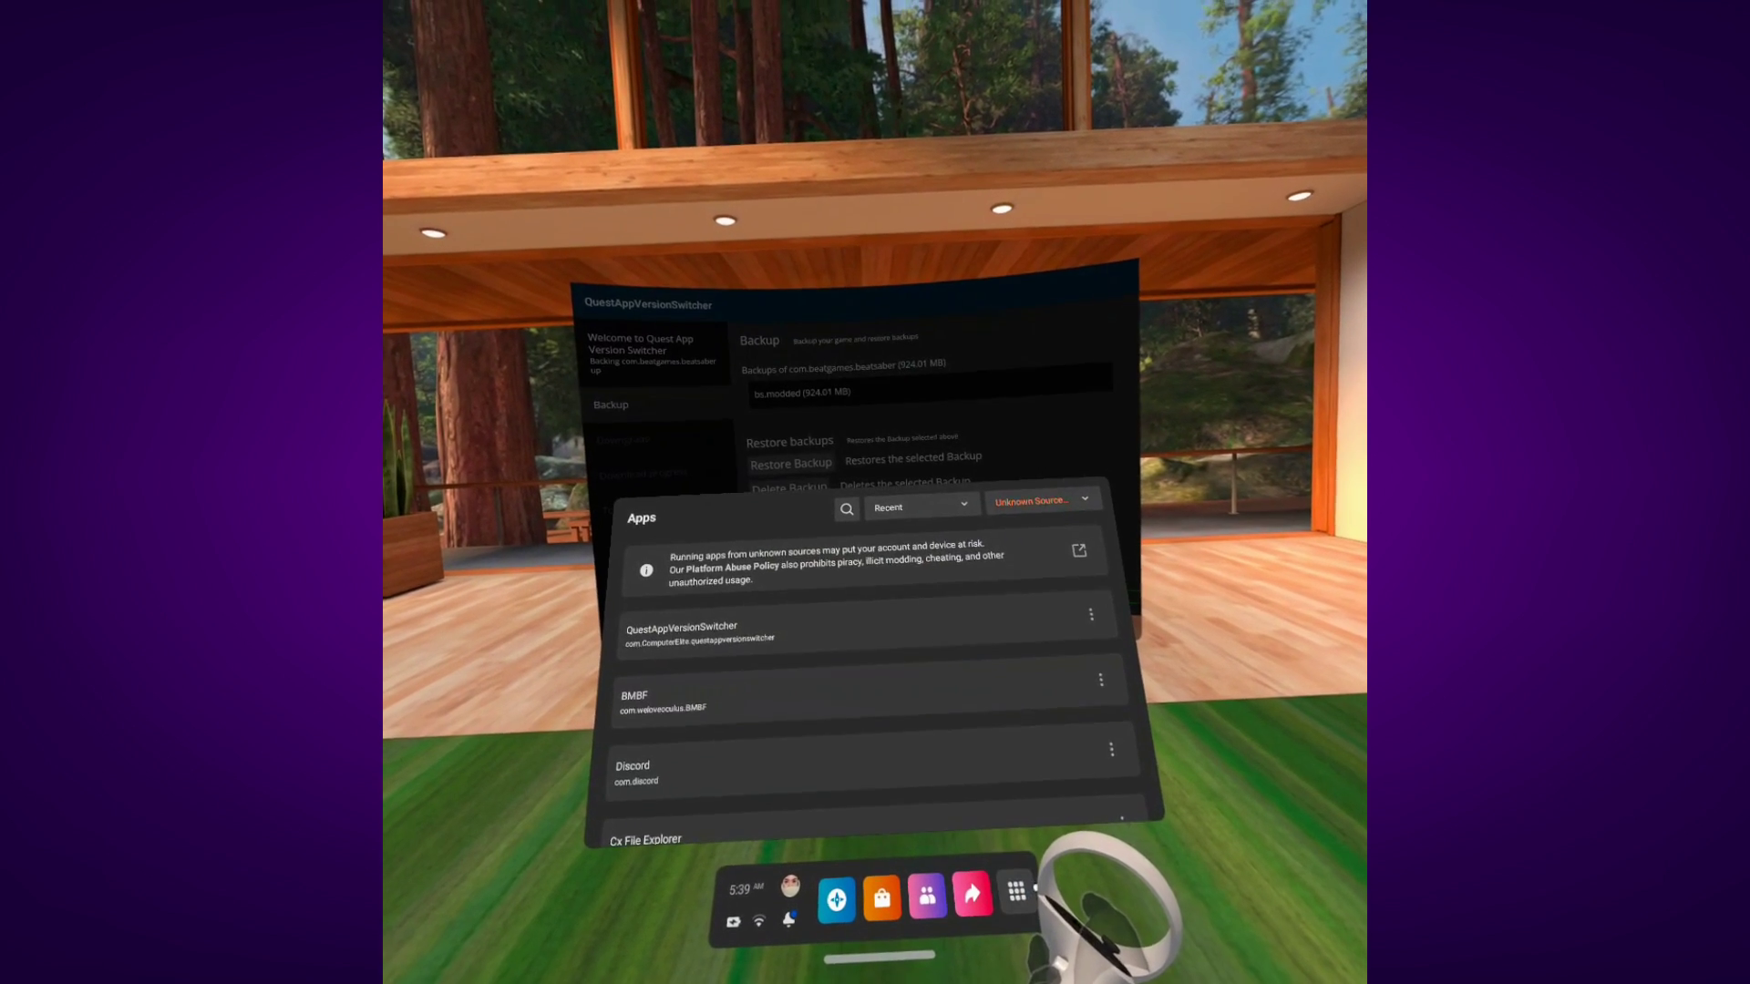
# - In the Apps library (All), uninstall the unofficial modded Beat Saber and confirm
pyautogui.click(1018, 544)
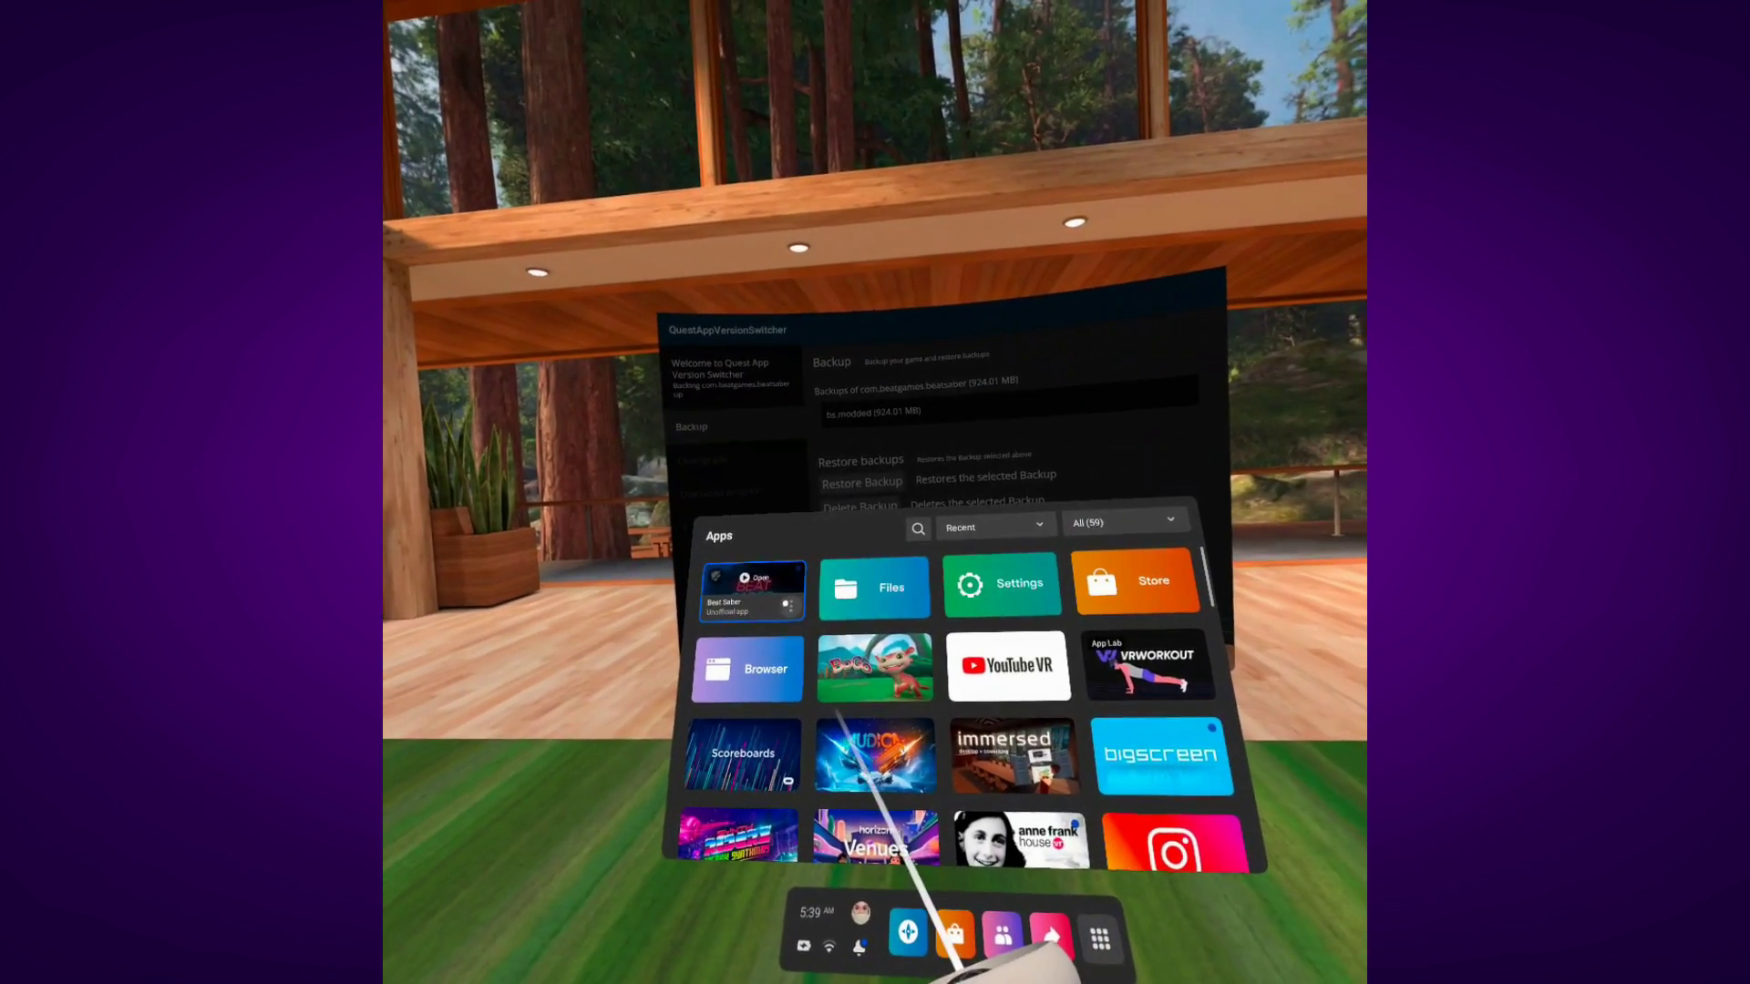
pyautogui.click(790, 602)
pyautogui.click(806, 759)
pyautogui.click(910, 556)
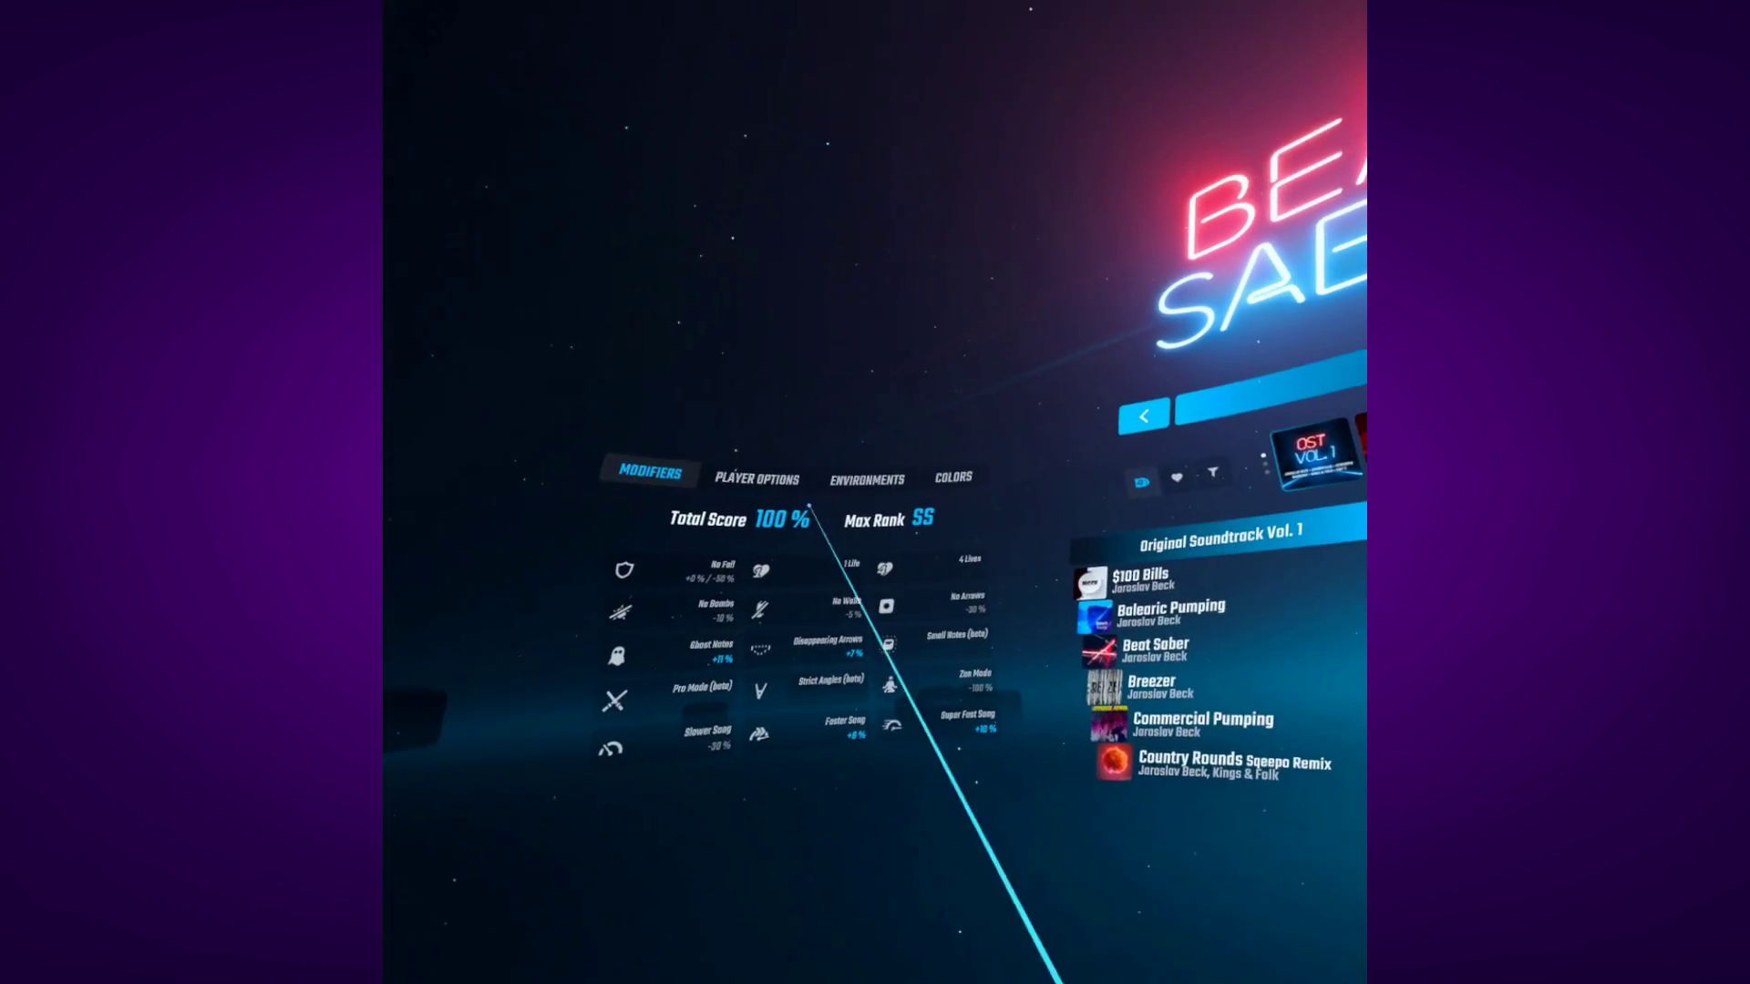
# - Launch the reinstalled official Beat Saber and start playing a song to test it
pyautogui.click(765, 476)
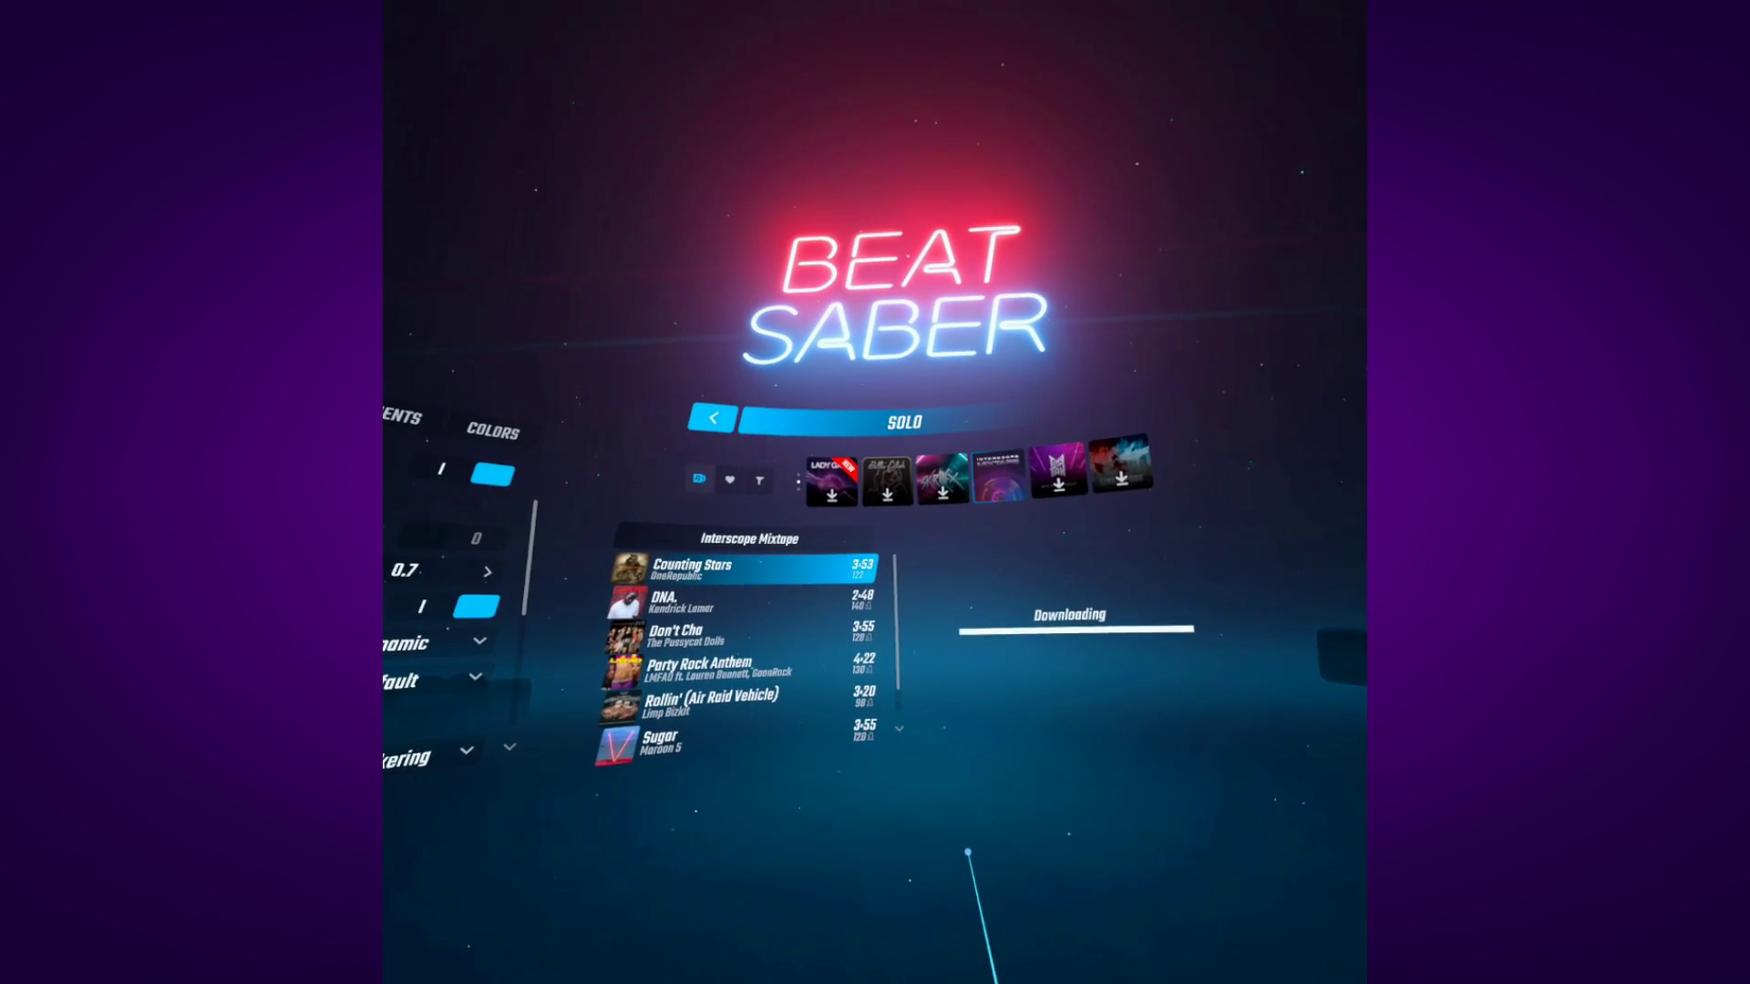
pyautogui.click(1129, 725)
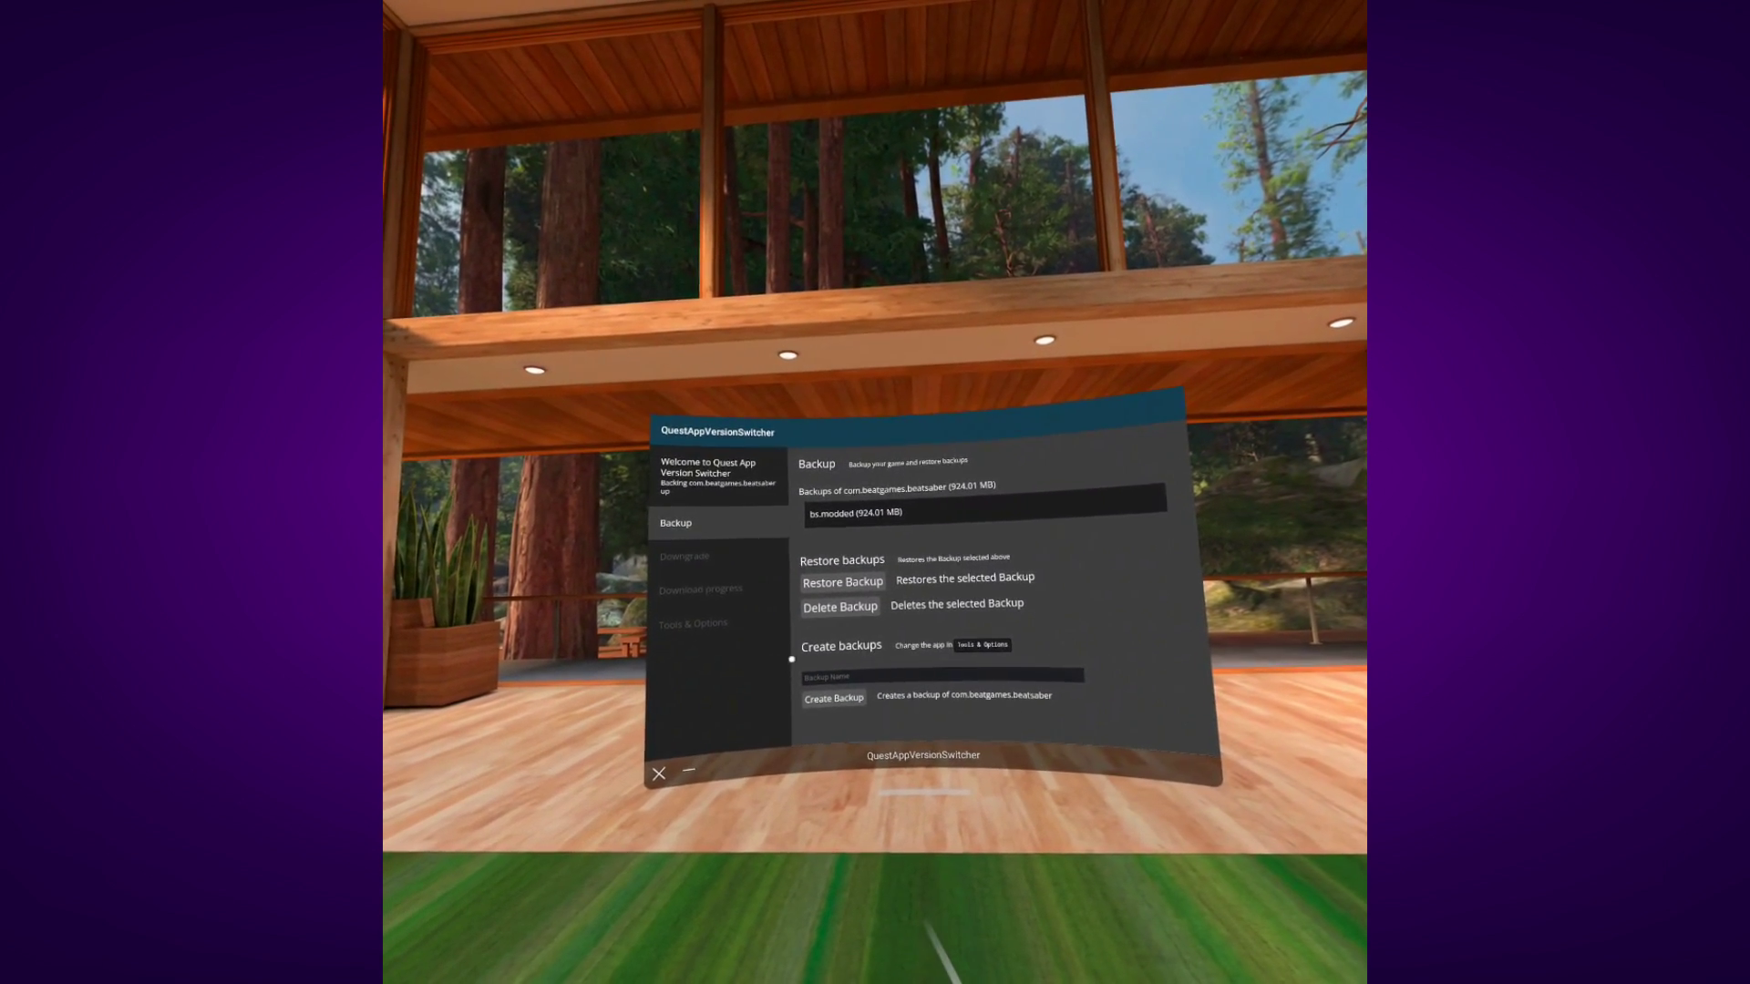
# - Create a second Beat Saber backup named bs.official alongside bs.modded
pyautogui.click(821, 675)
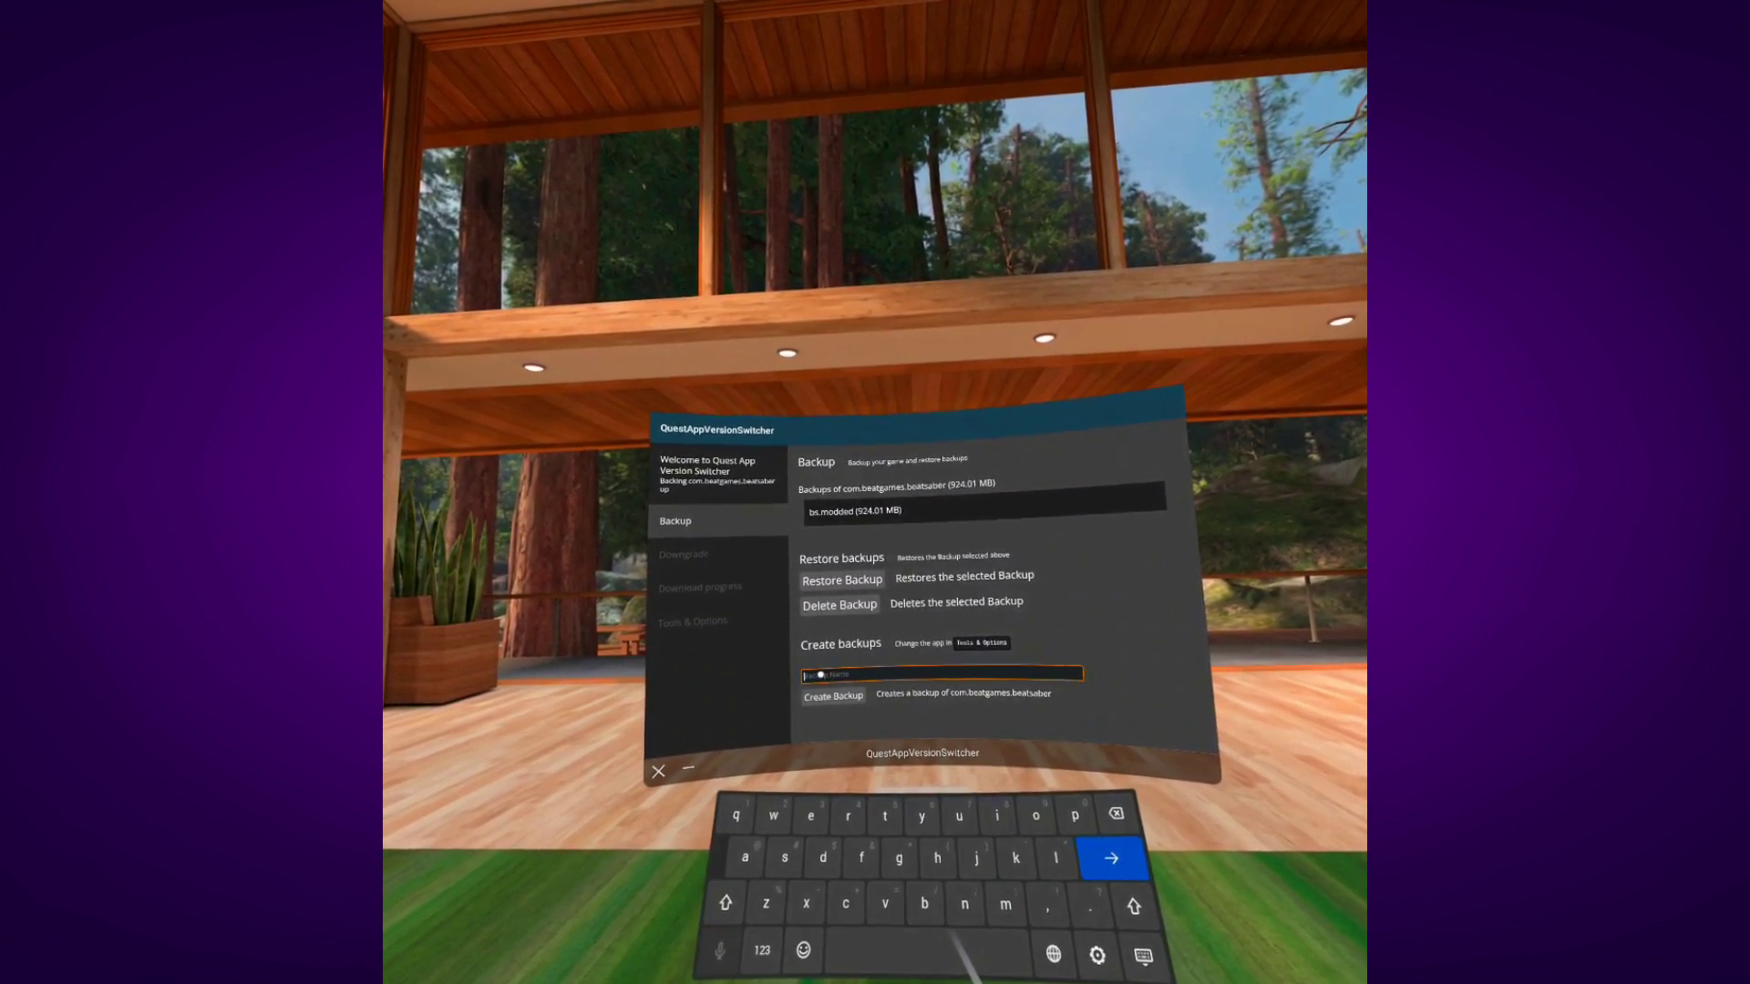
pyautogui.write('bs.officia')
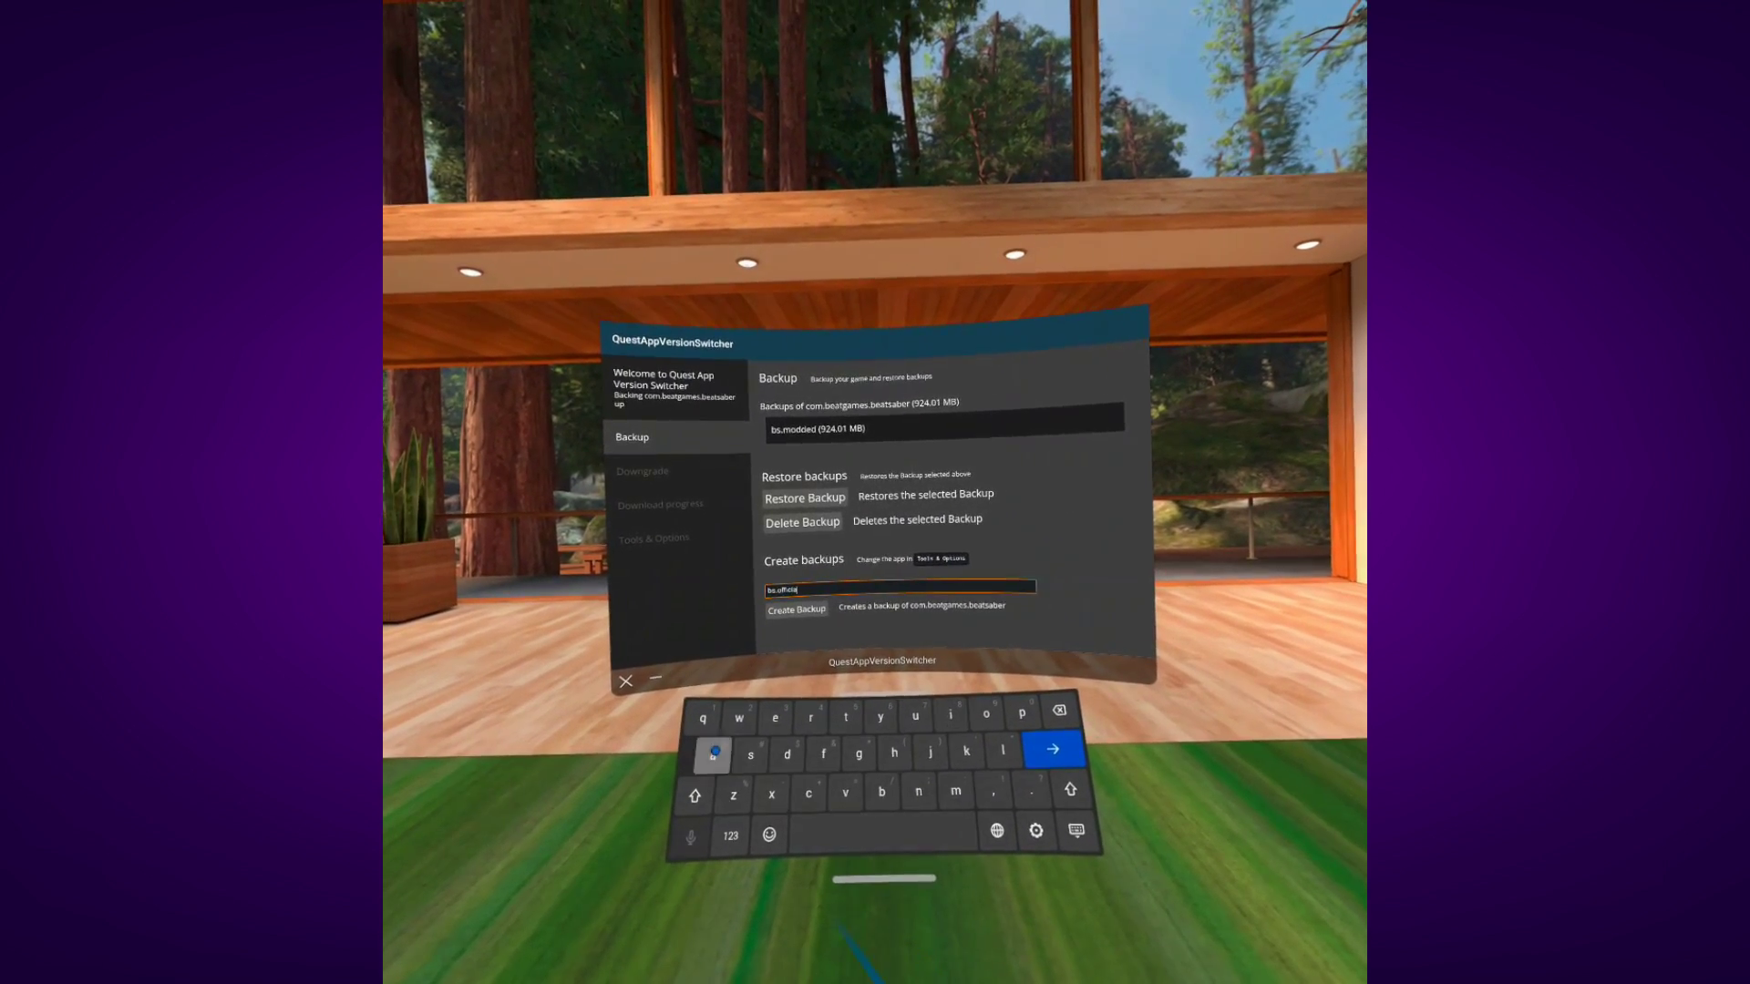
pyautogui.write('l')
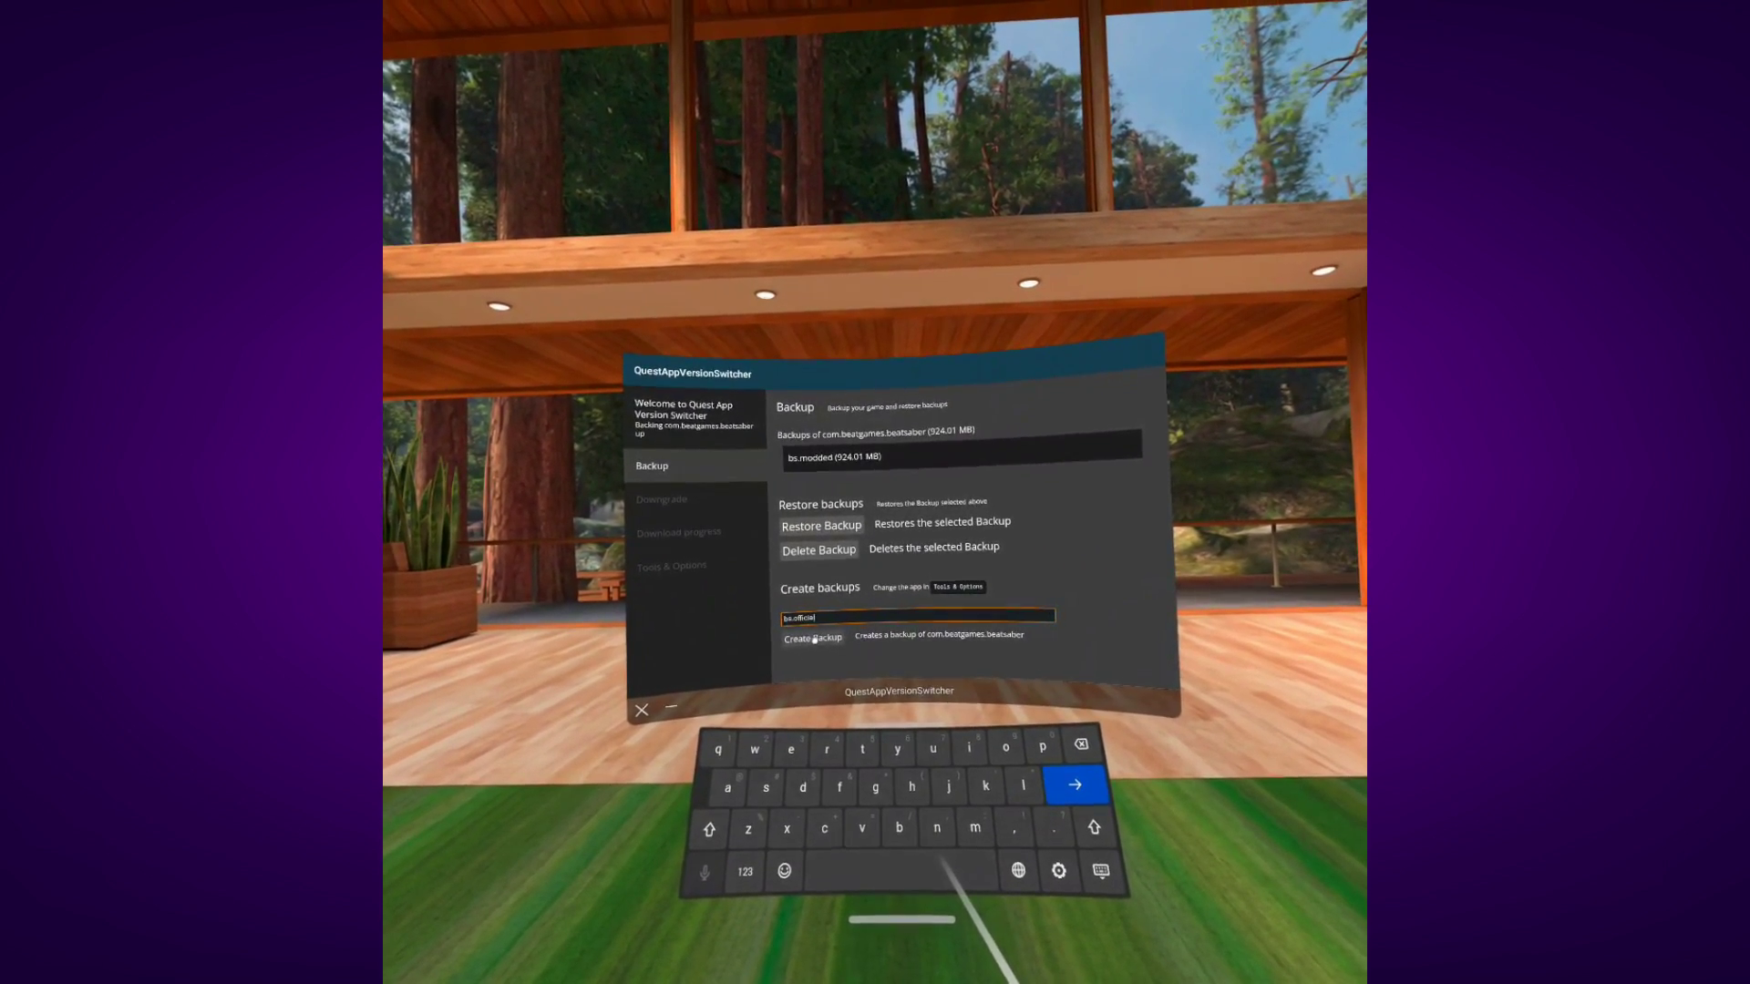
pyautogui.click(815, 639)
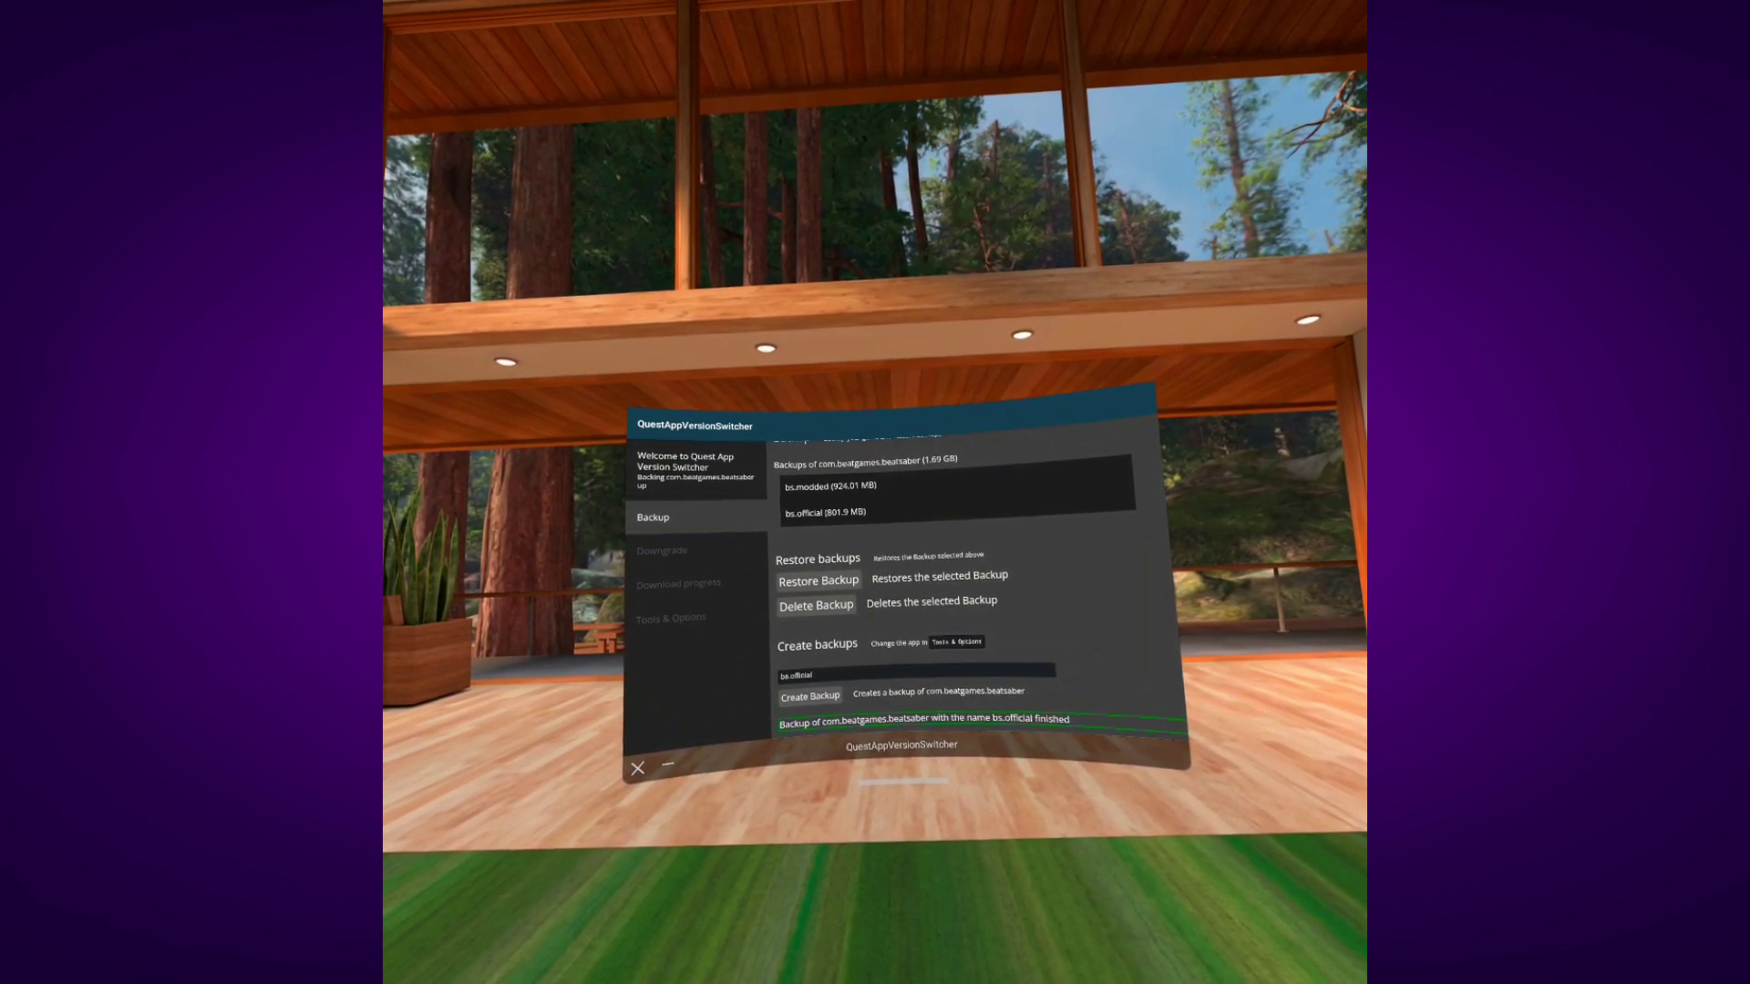
# - Restore bs.modded: uninstall the current Beat Saber, continue, and reach the install-source permission prompt
pyautogui.click(882, 488)
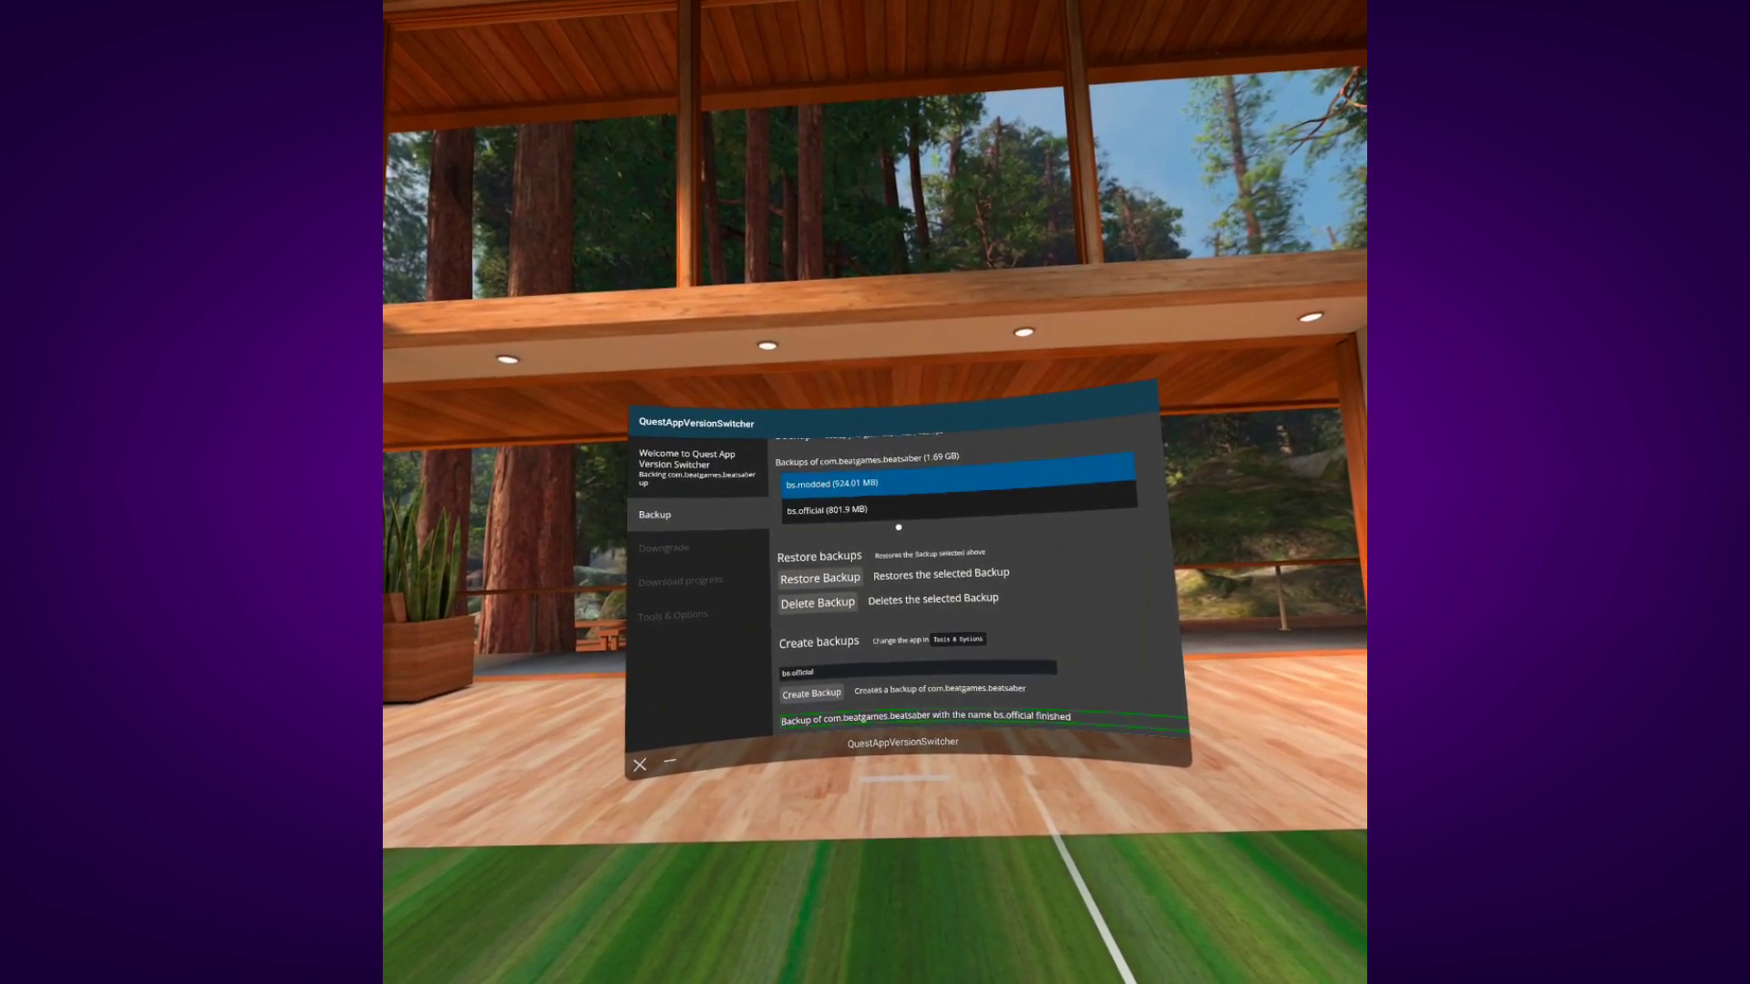
pyautogui.click(830, 574)
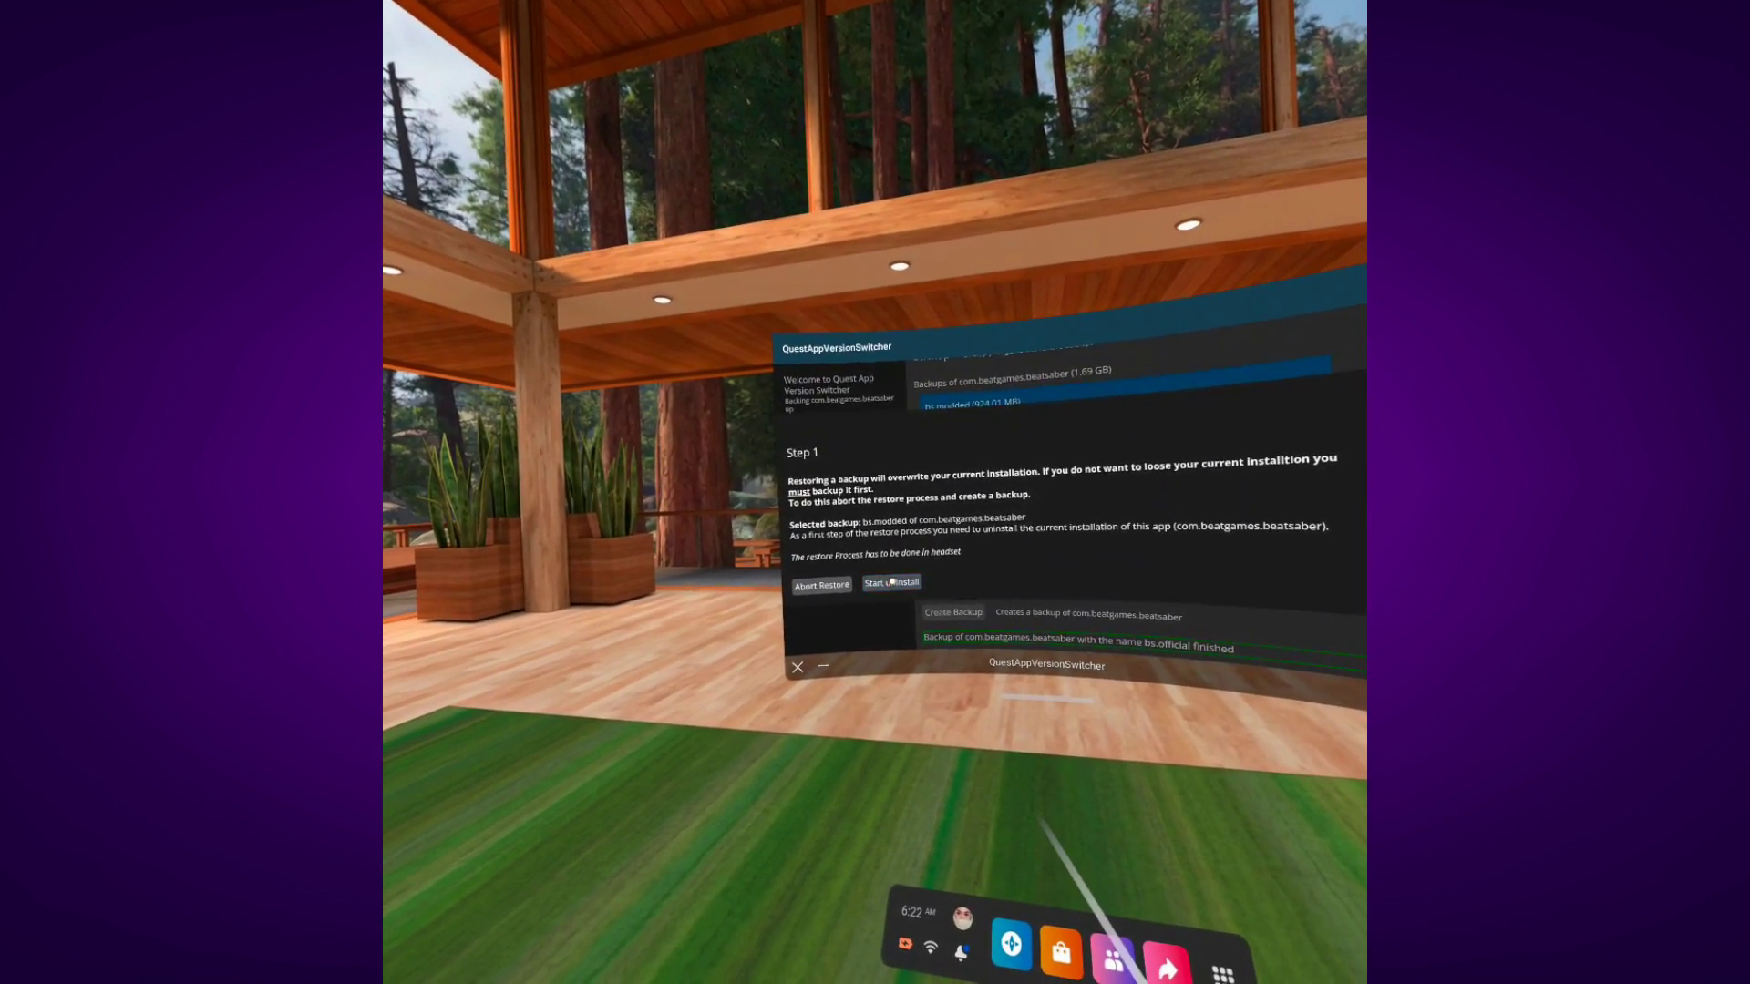
pyautogui.click(893, 586)
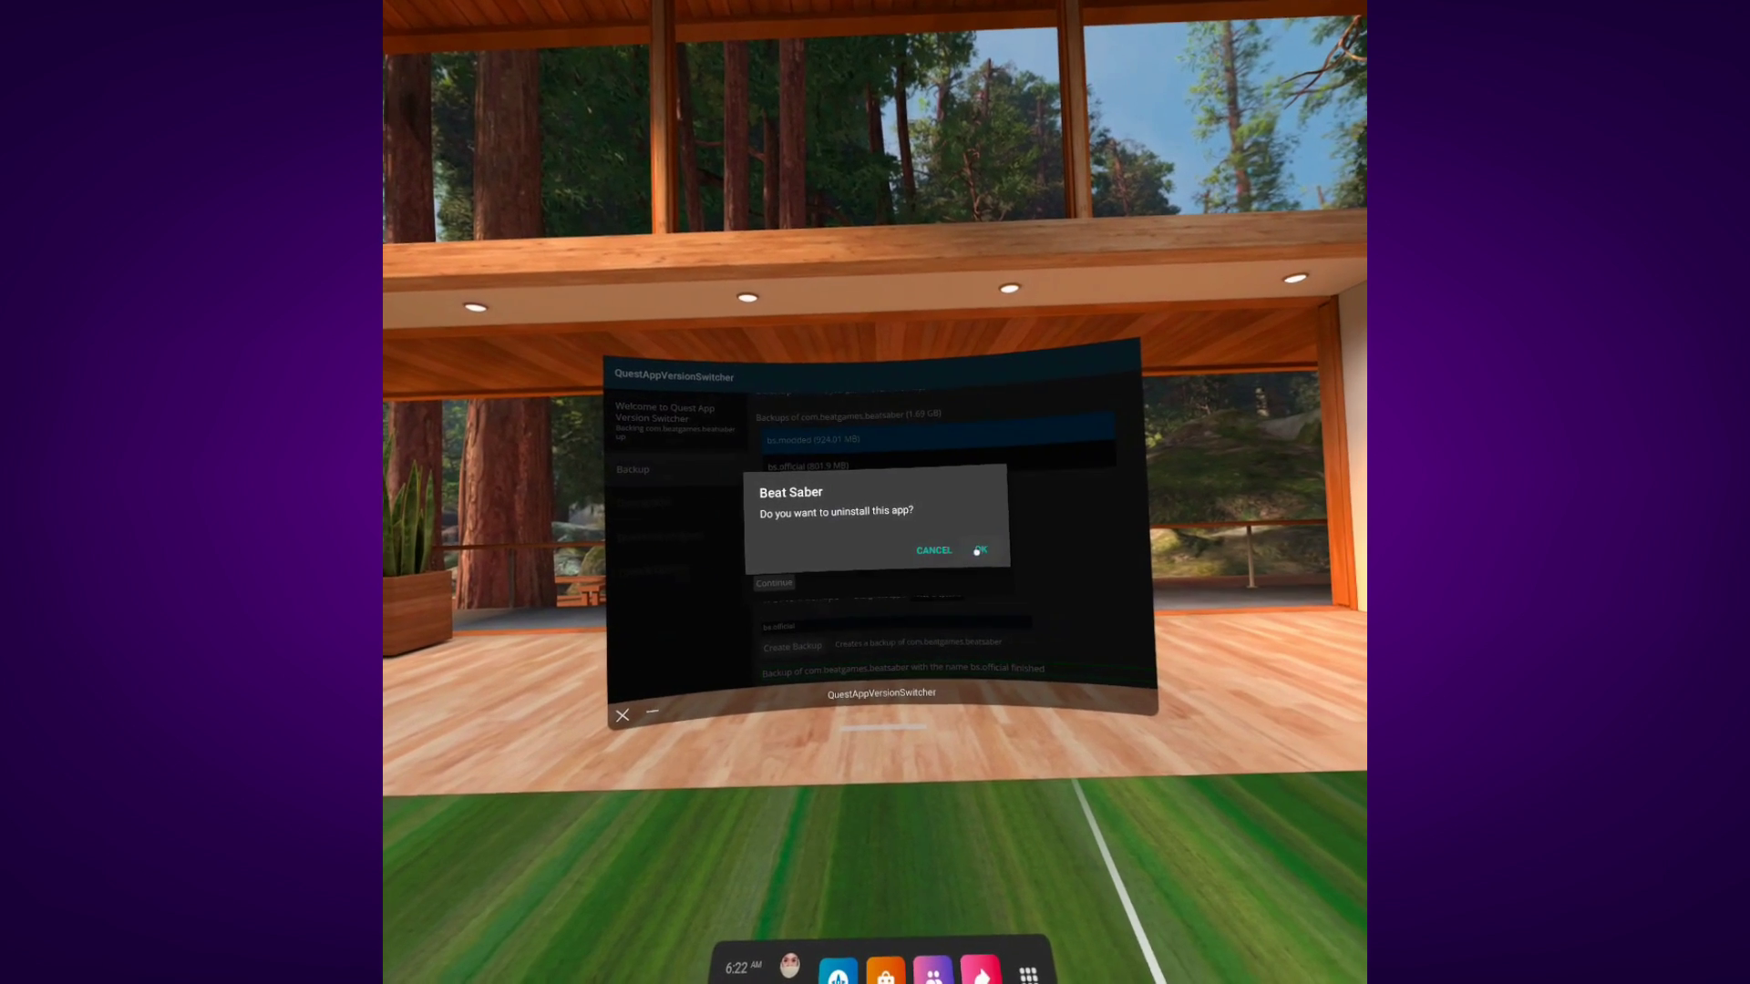
pyautogui.click(997, 544)
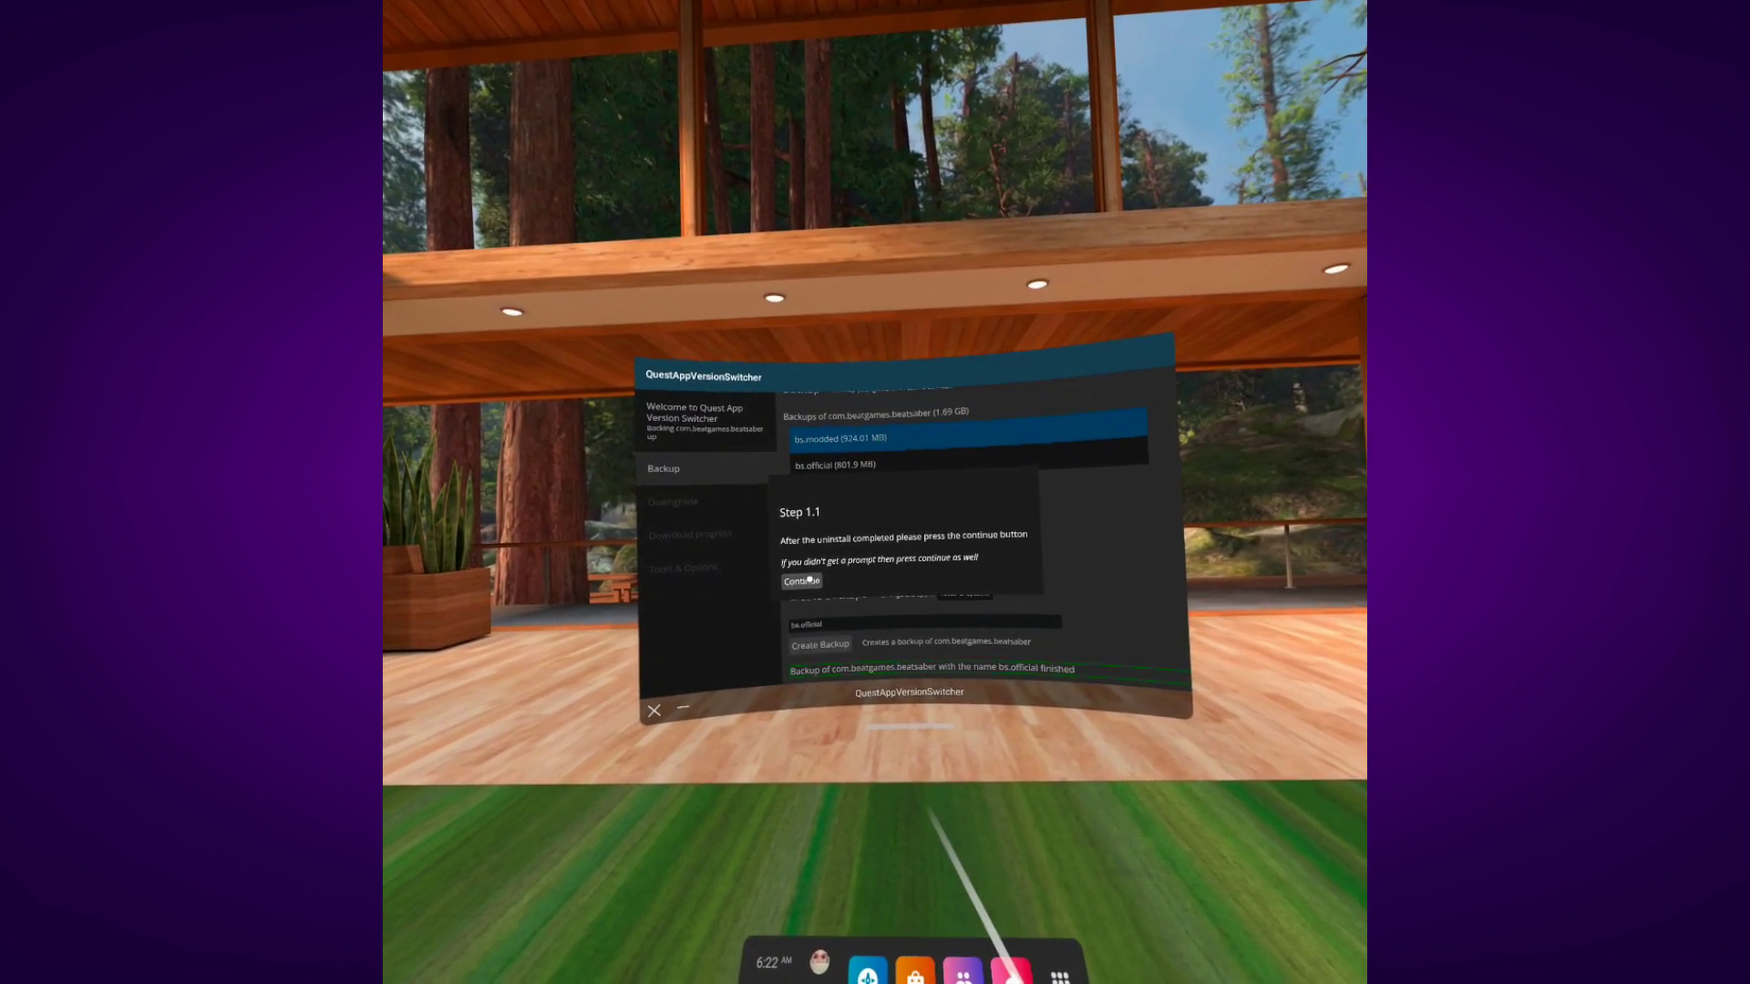
pyautogui.click(785, 592)
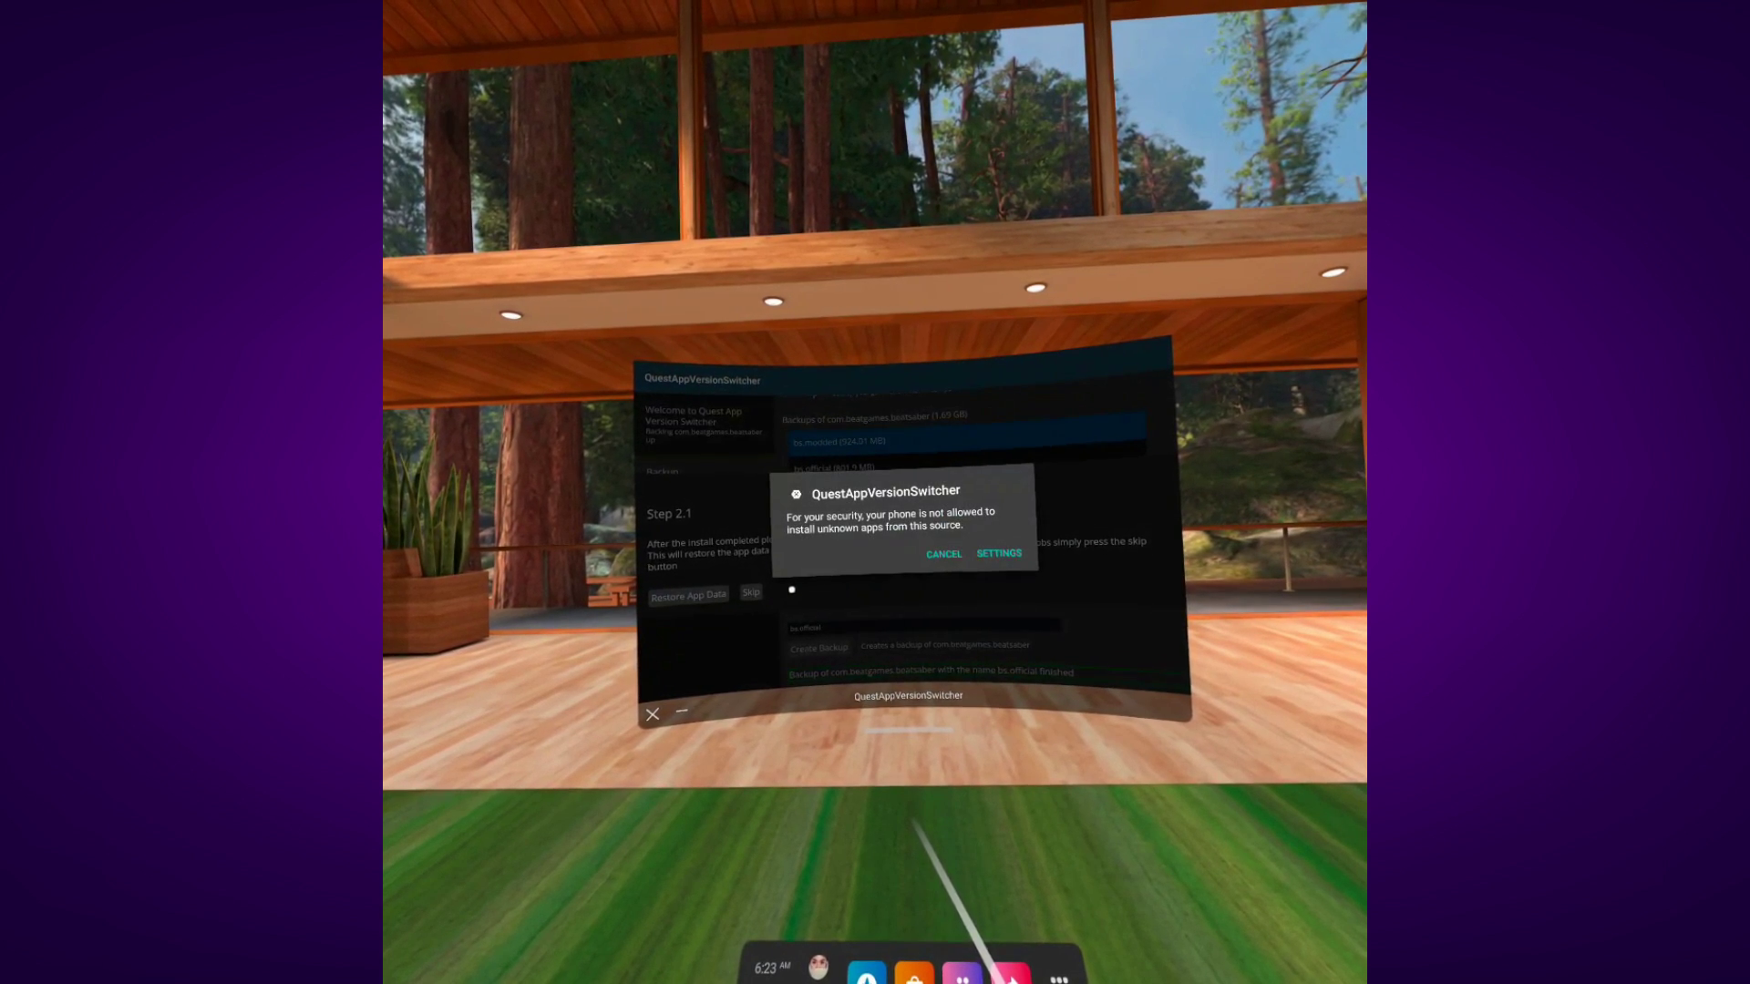
pyautogui.click(994, 557)
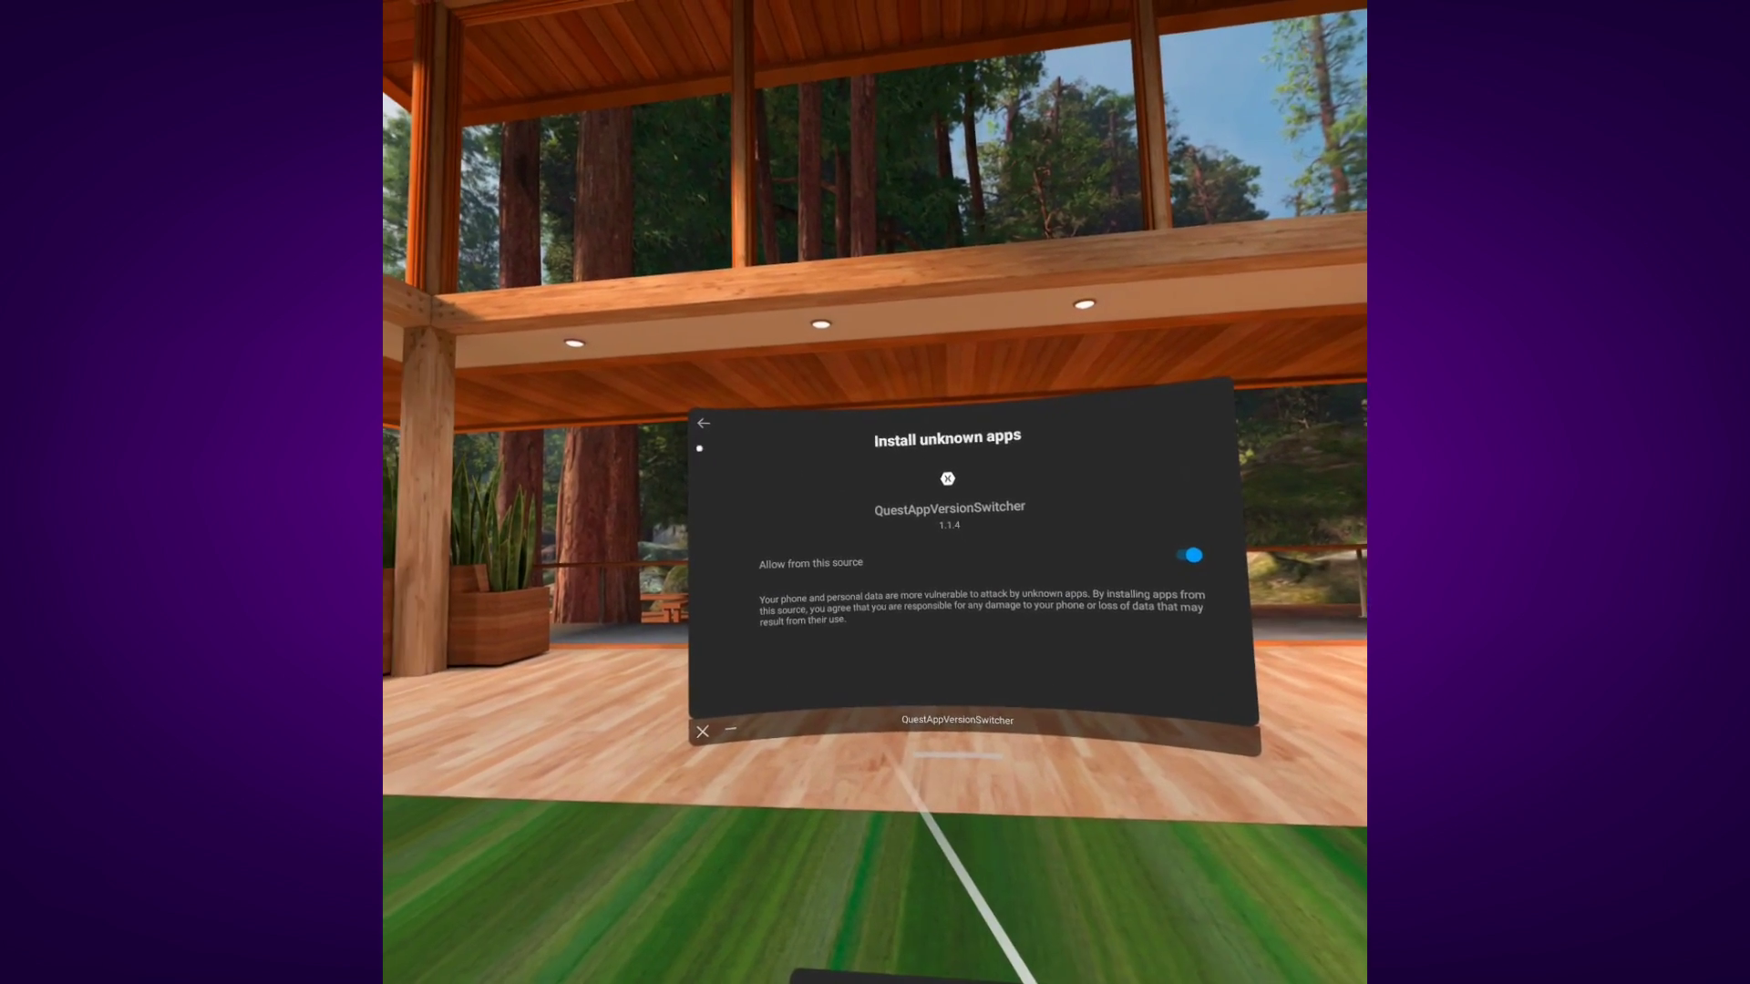
# - Allow installs from this source and install the backed-up modded Beat Saber, waiting through the installer
pyautogui.click(637, 400)
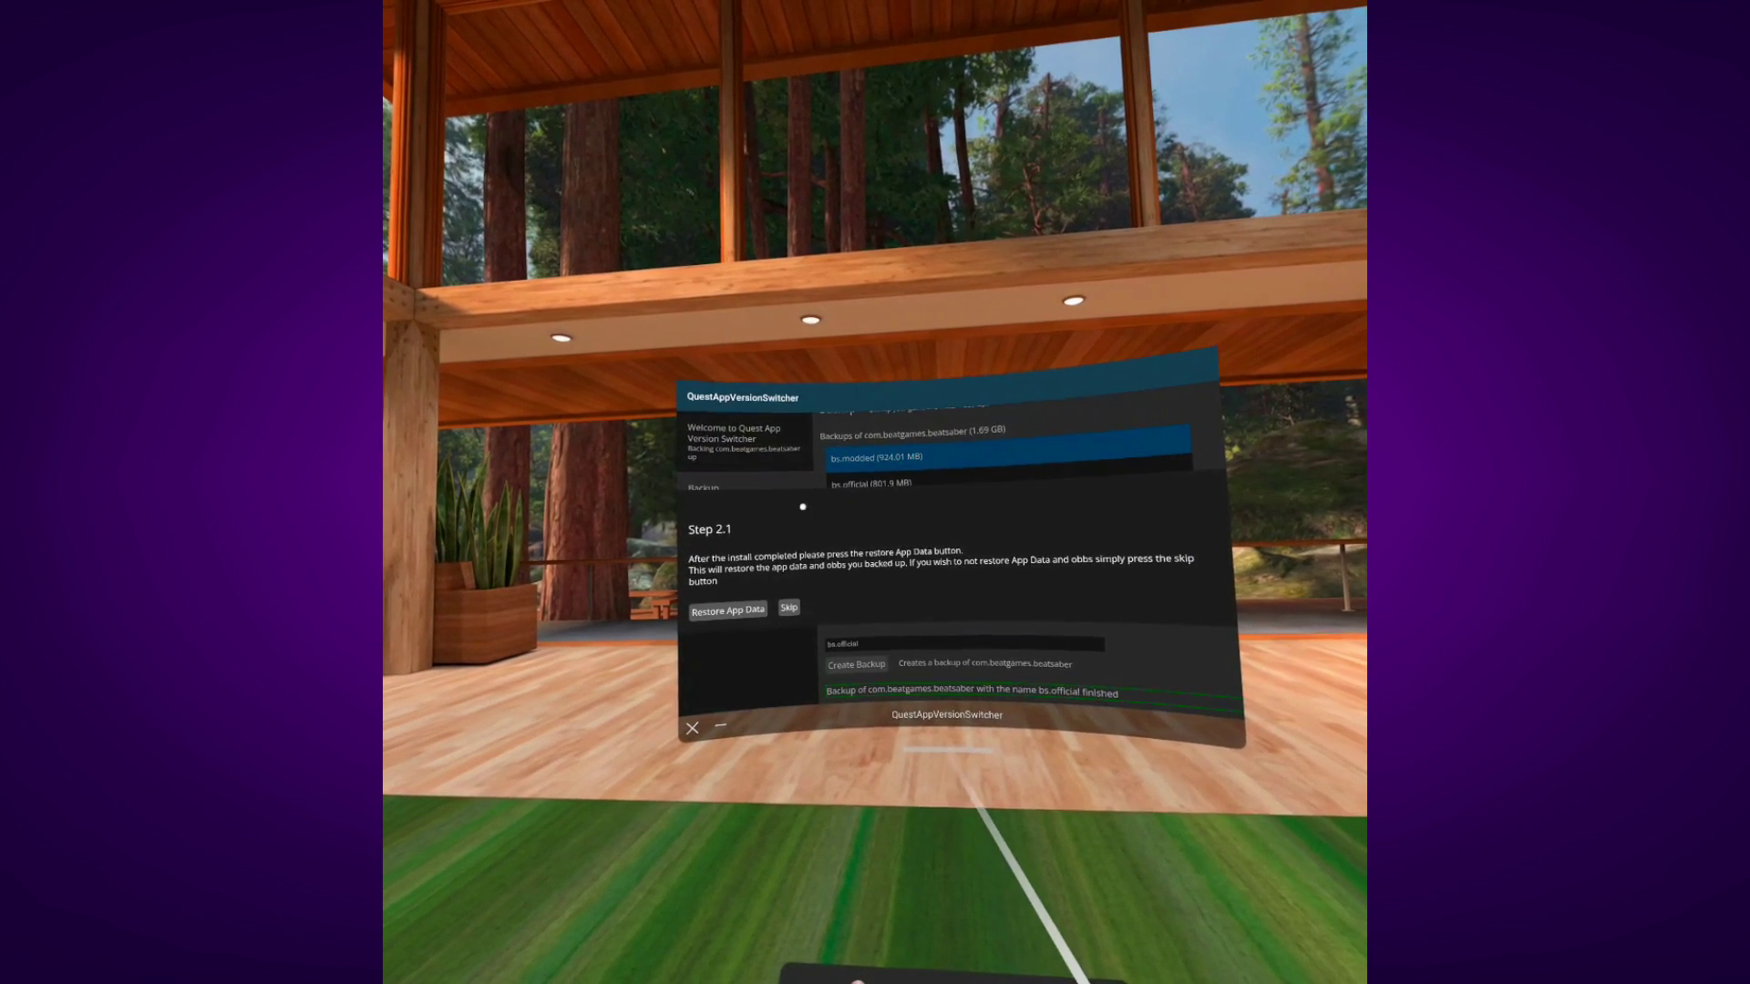
pyautogui.click(729, 610)
pyautogui.click(822, 617)
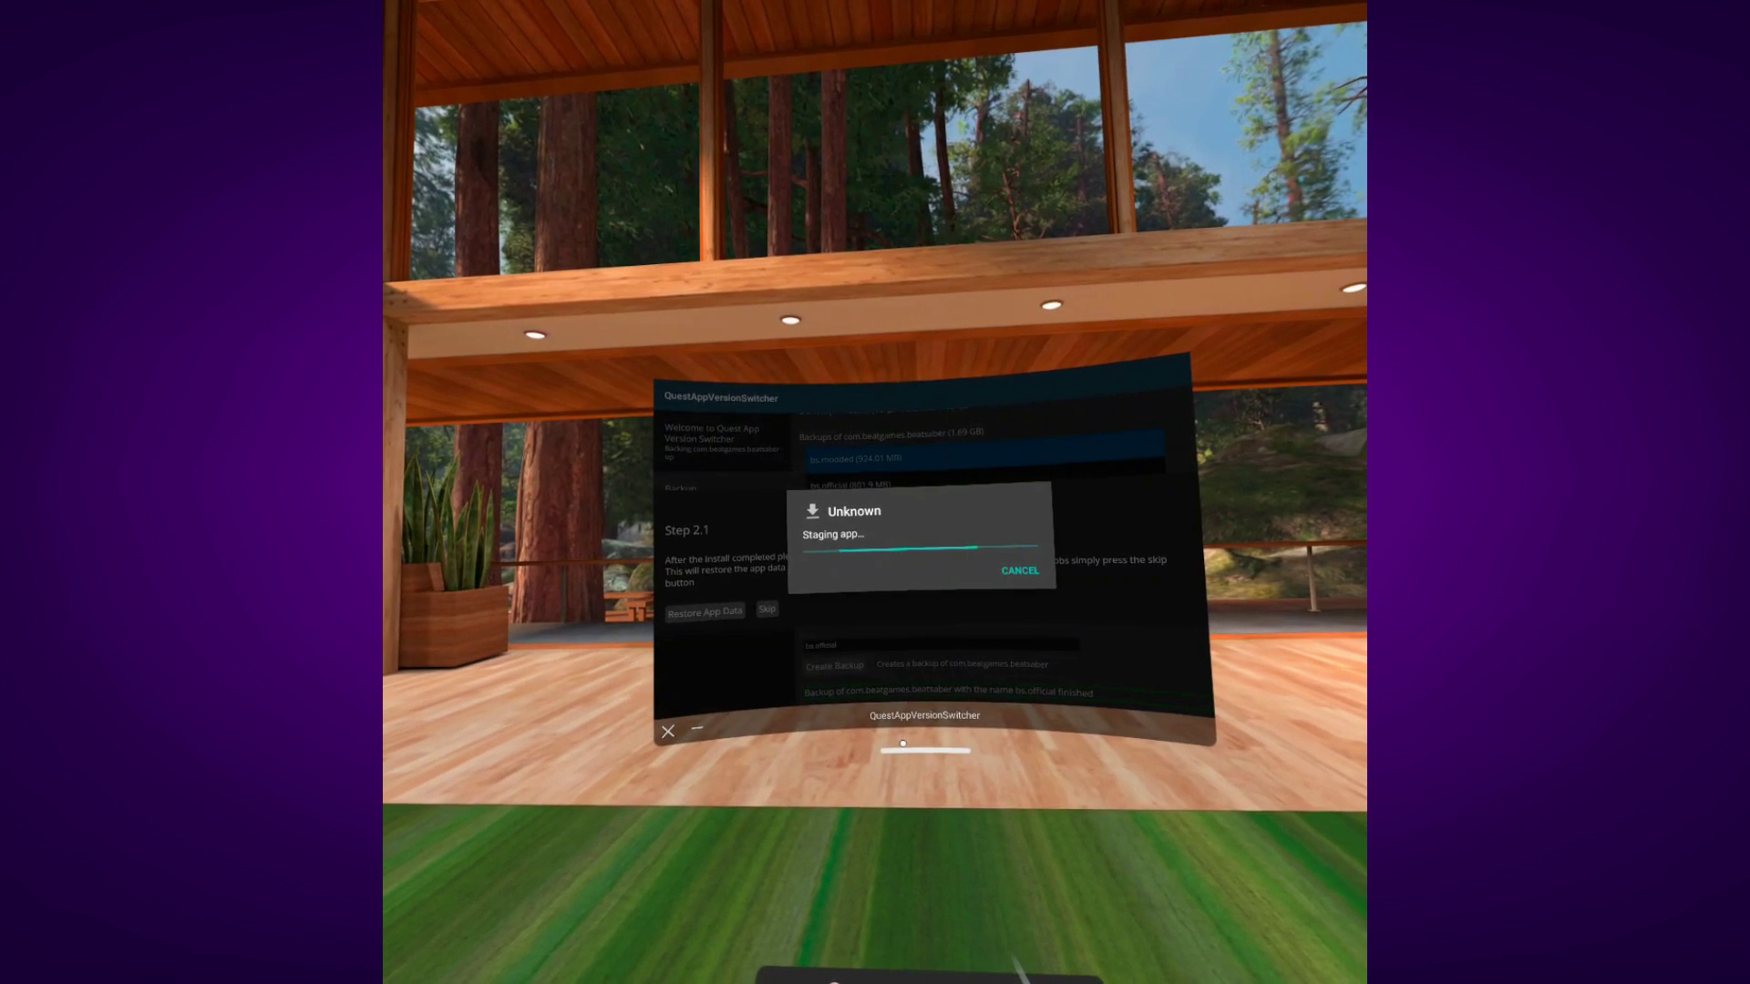
pyautogui.click(1028, 573)
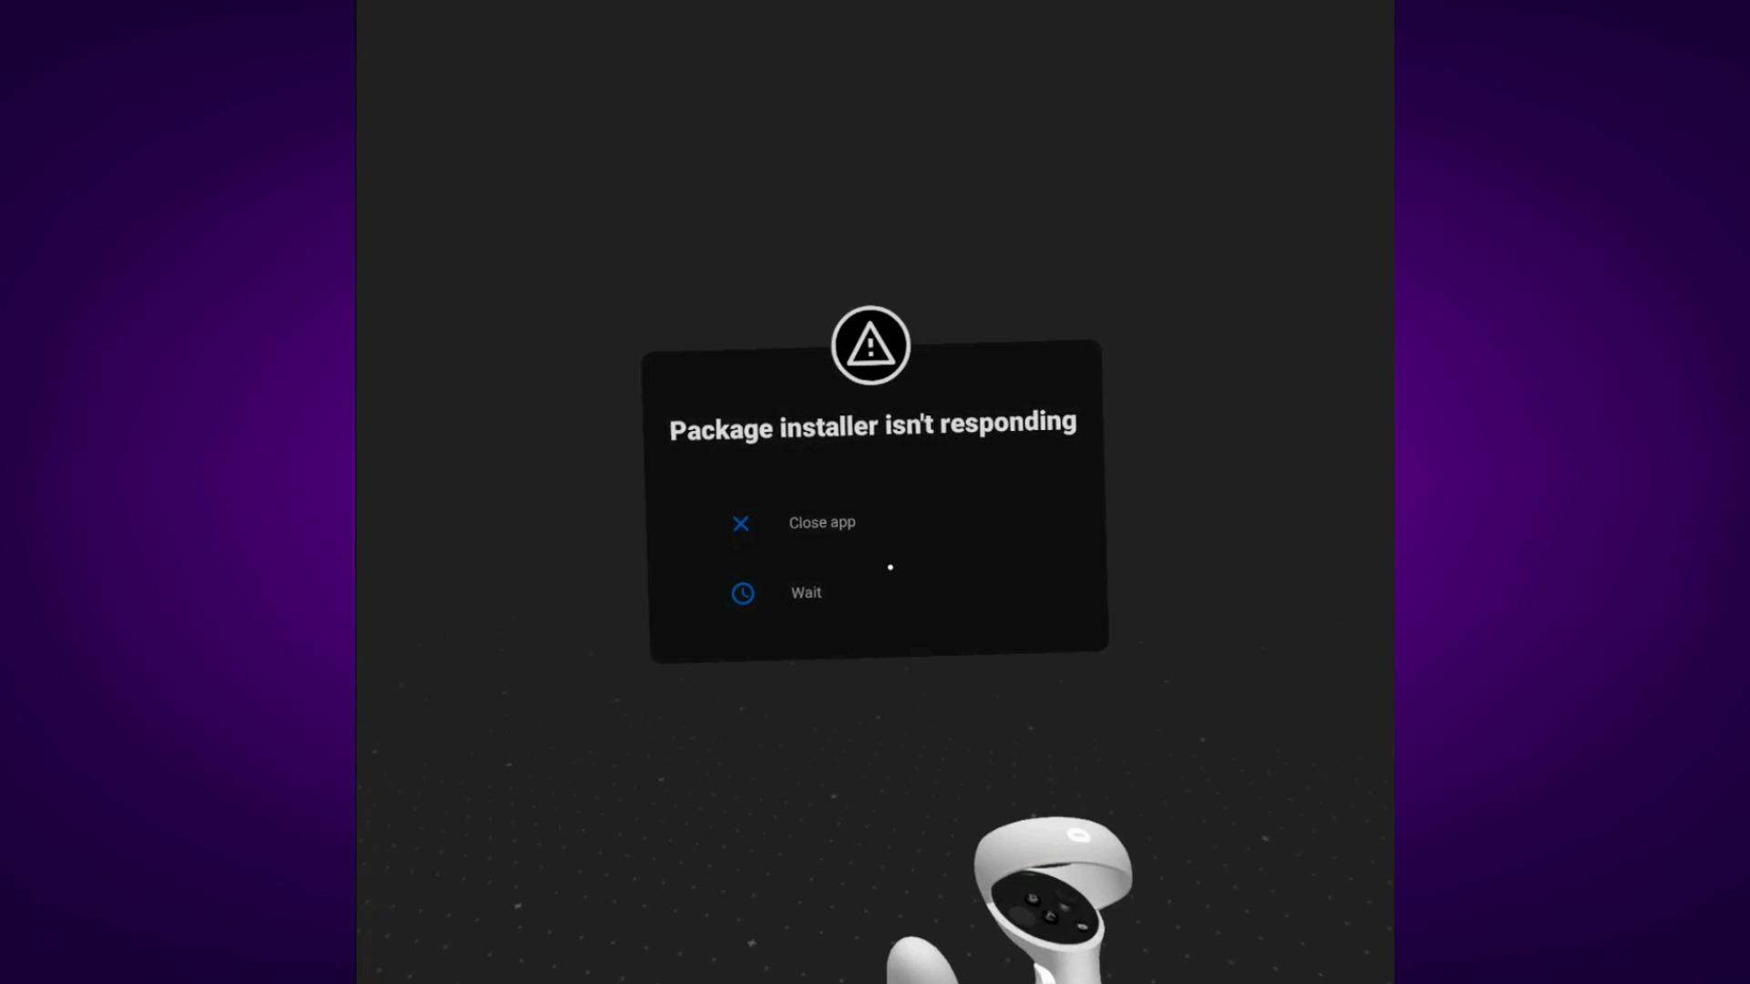
pyautogui.click(890, 566)
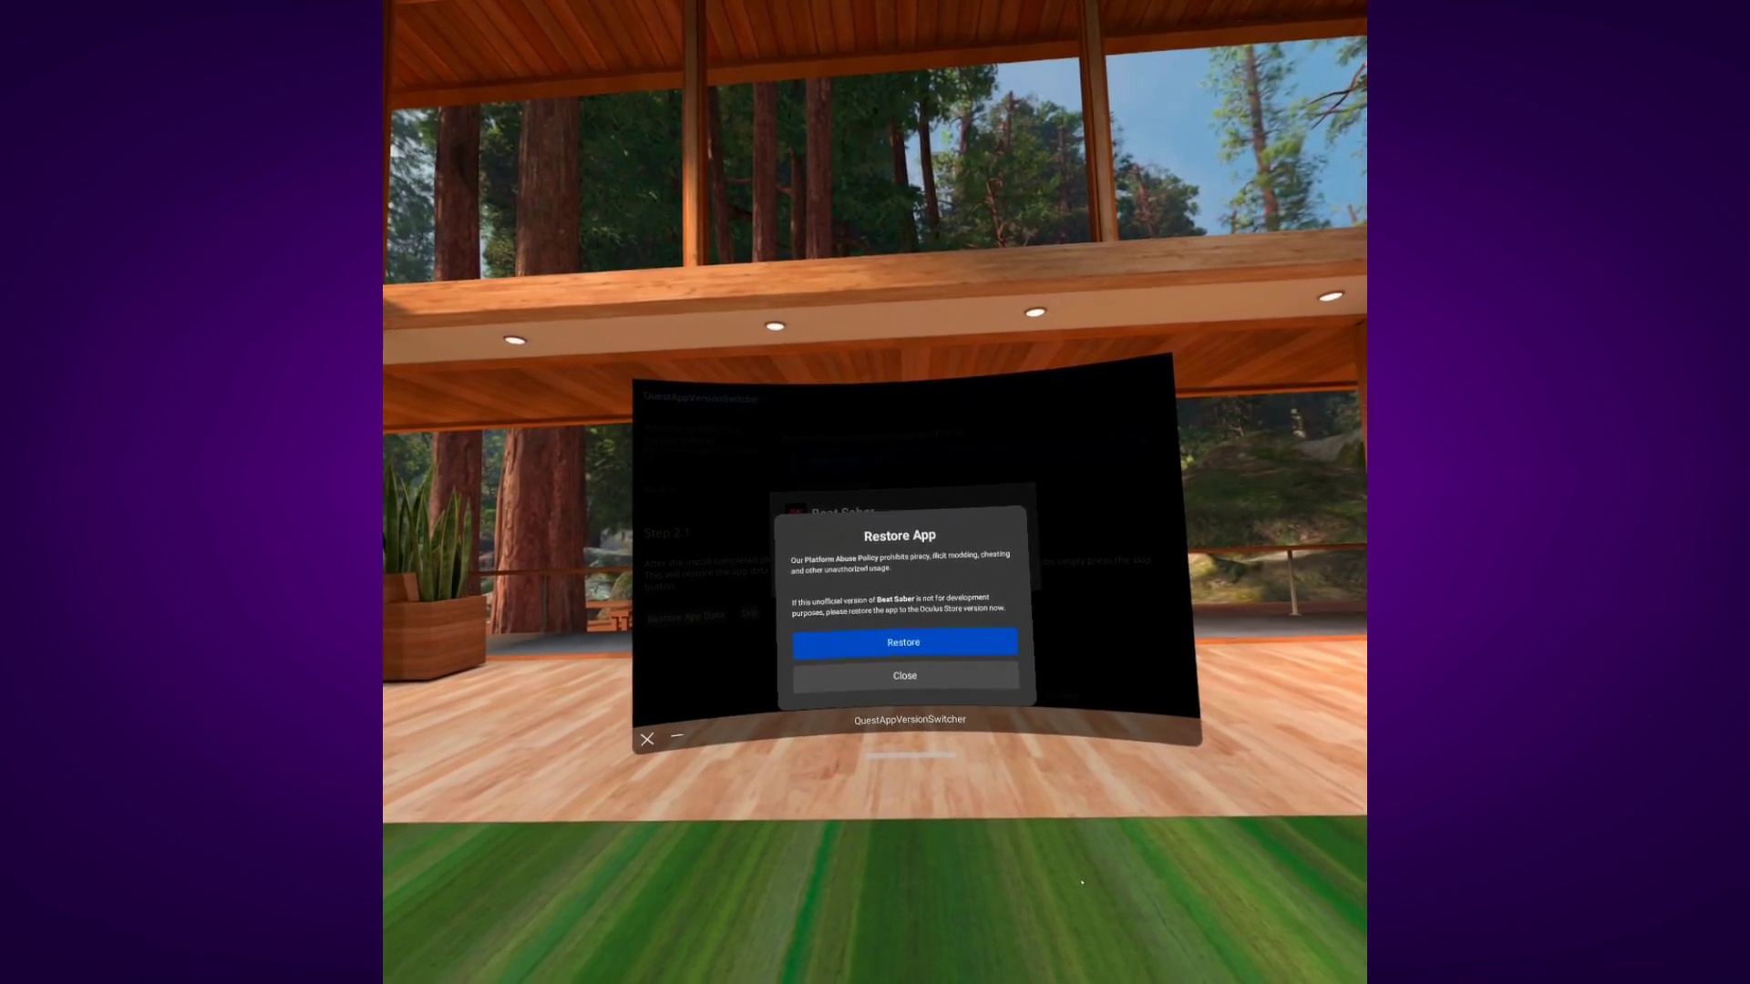
# - Dismiss the install prompts and restore the backed-up Beat Saber game data
pyautogui.click(887, 671)
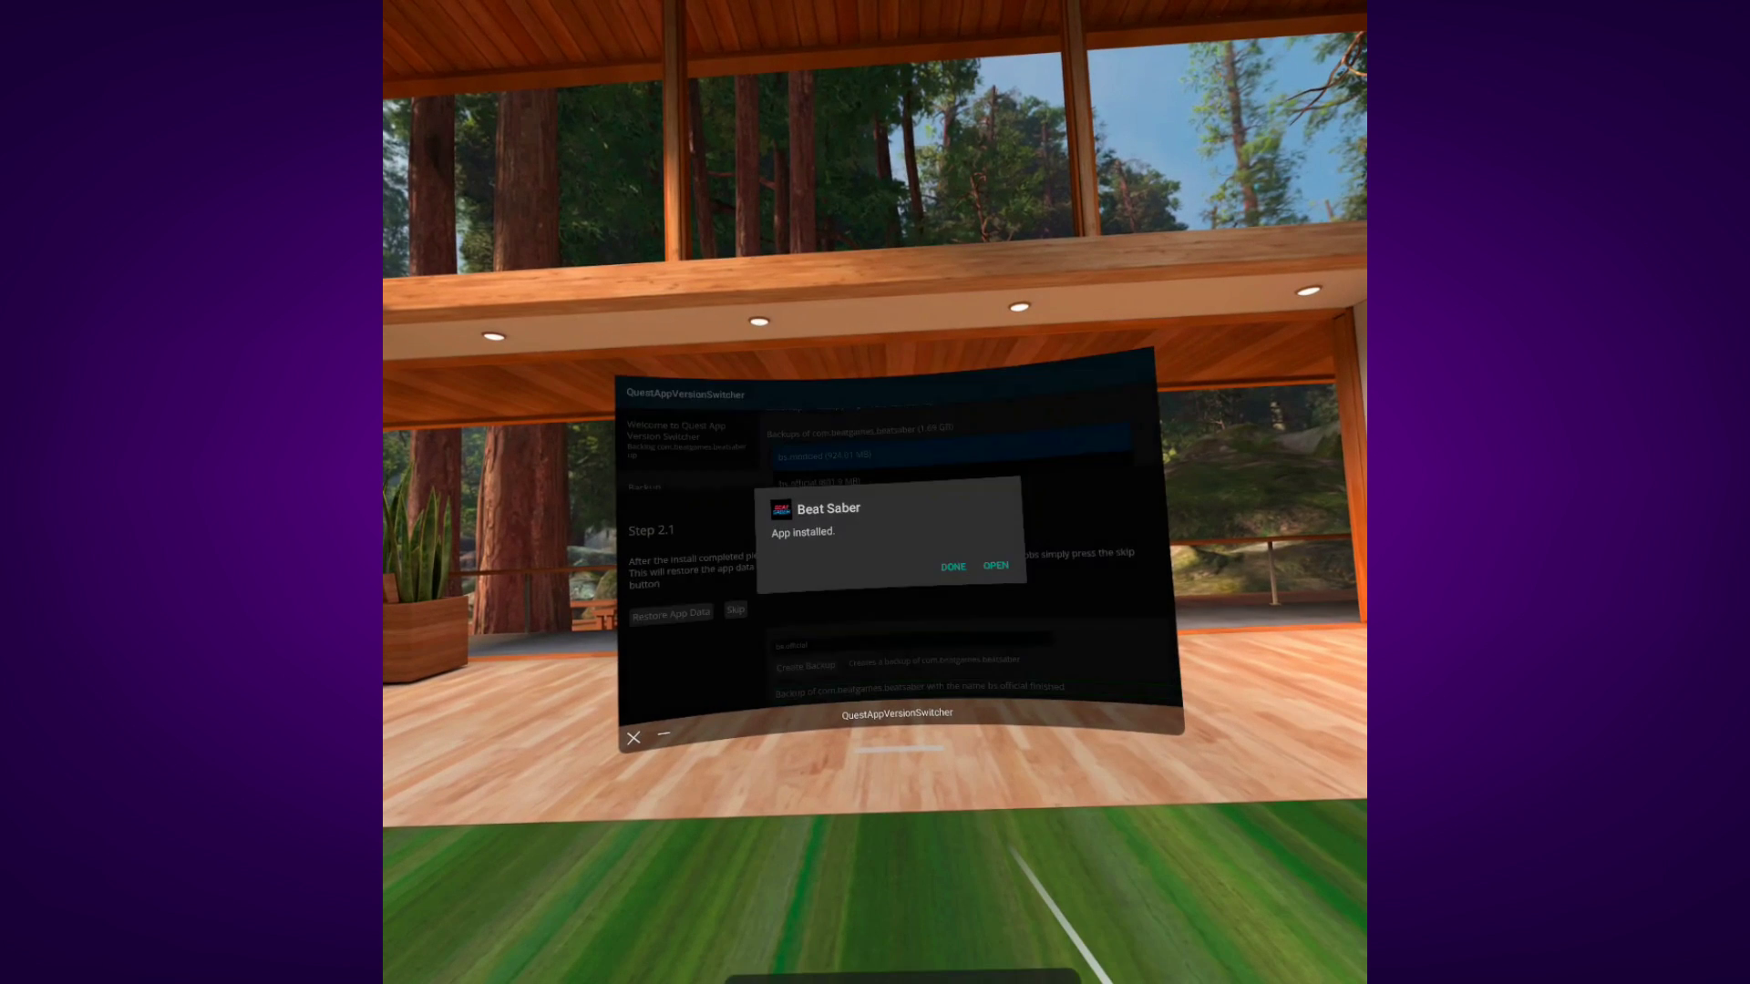
pyautogui.click(953, 570)
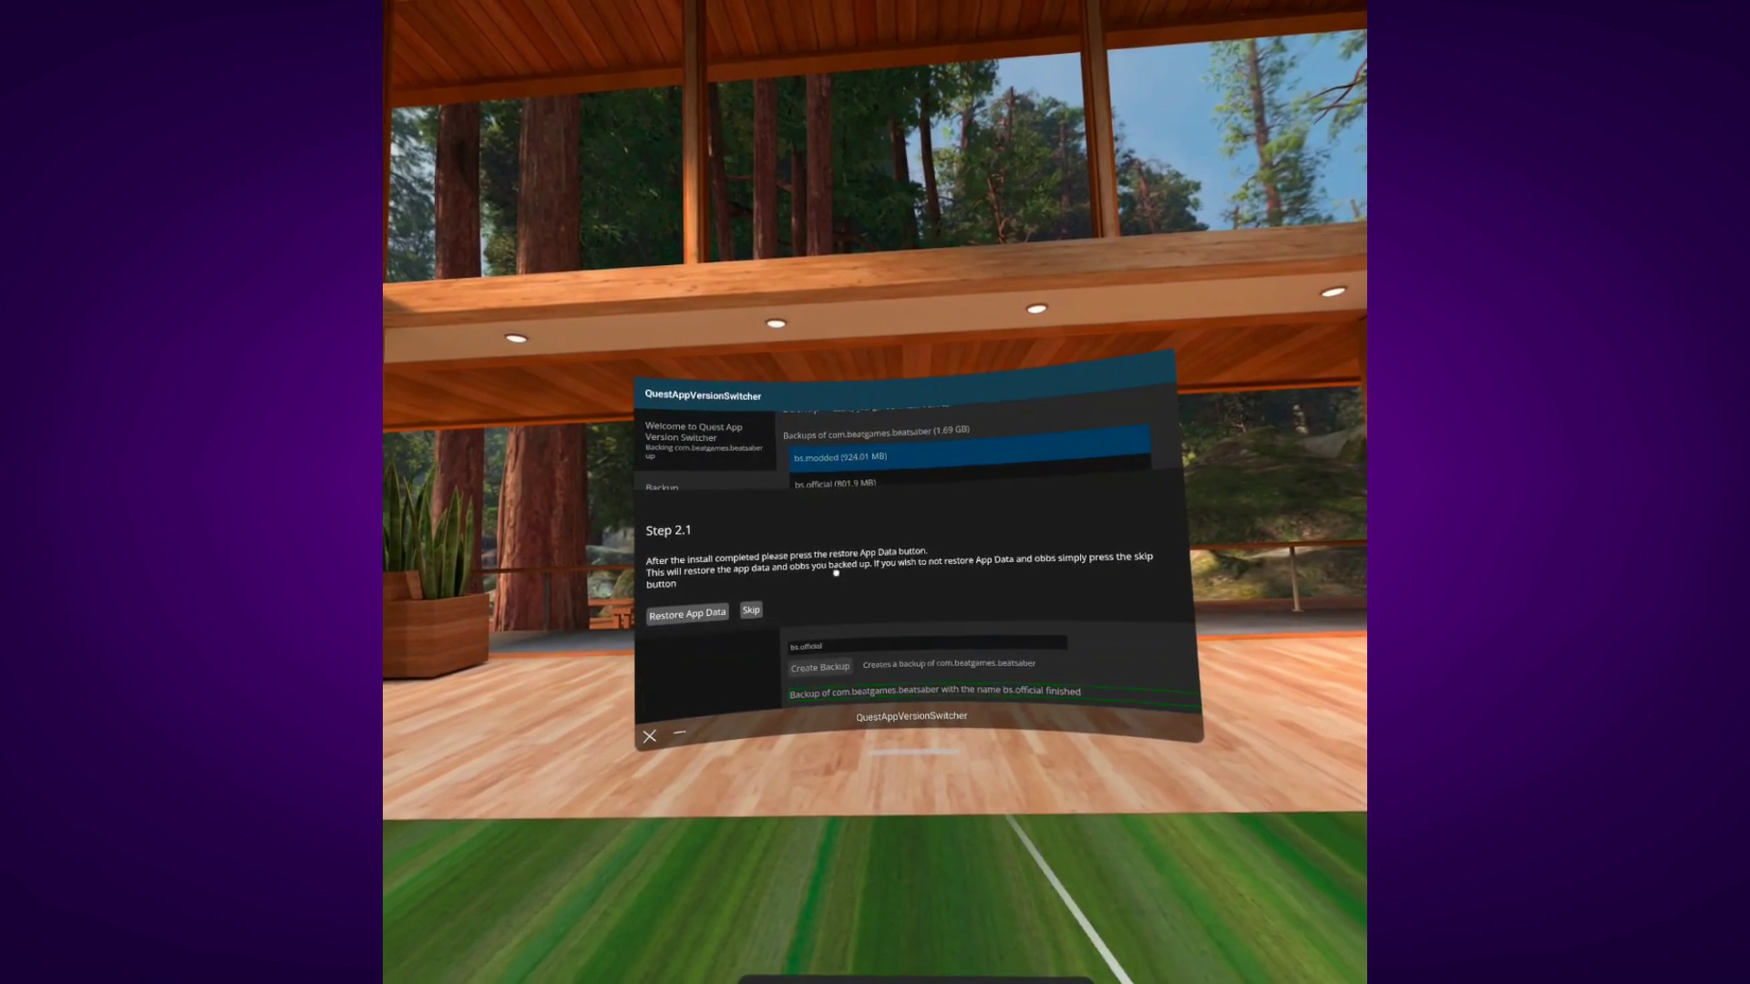
pyautogui.click(708, 621)
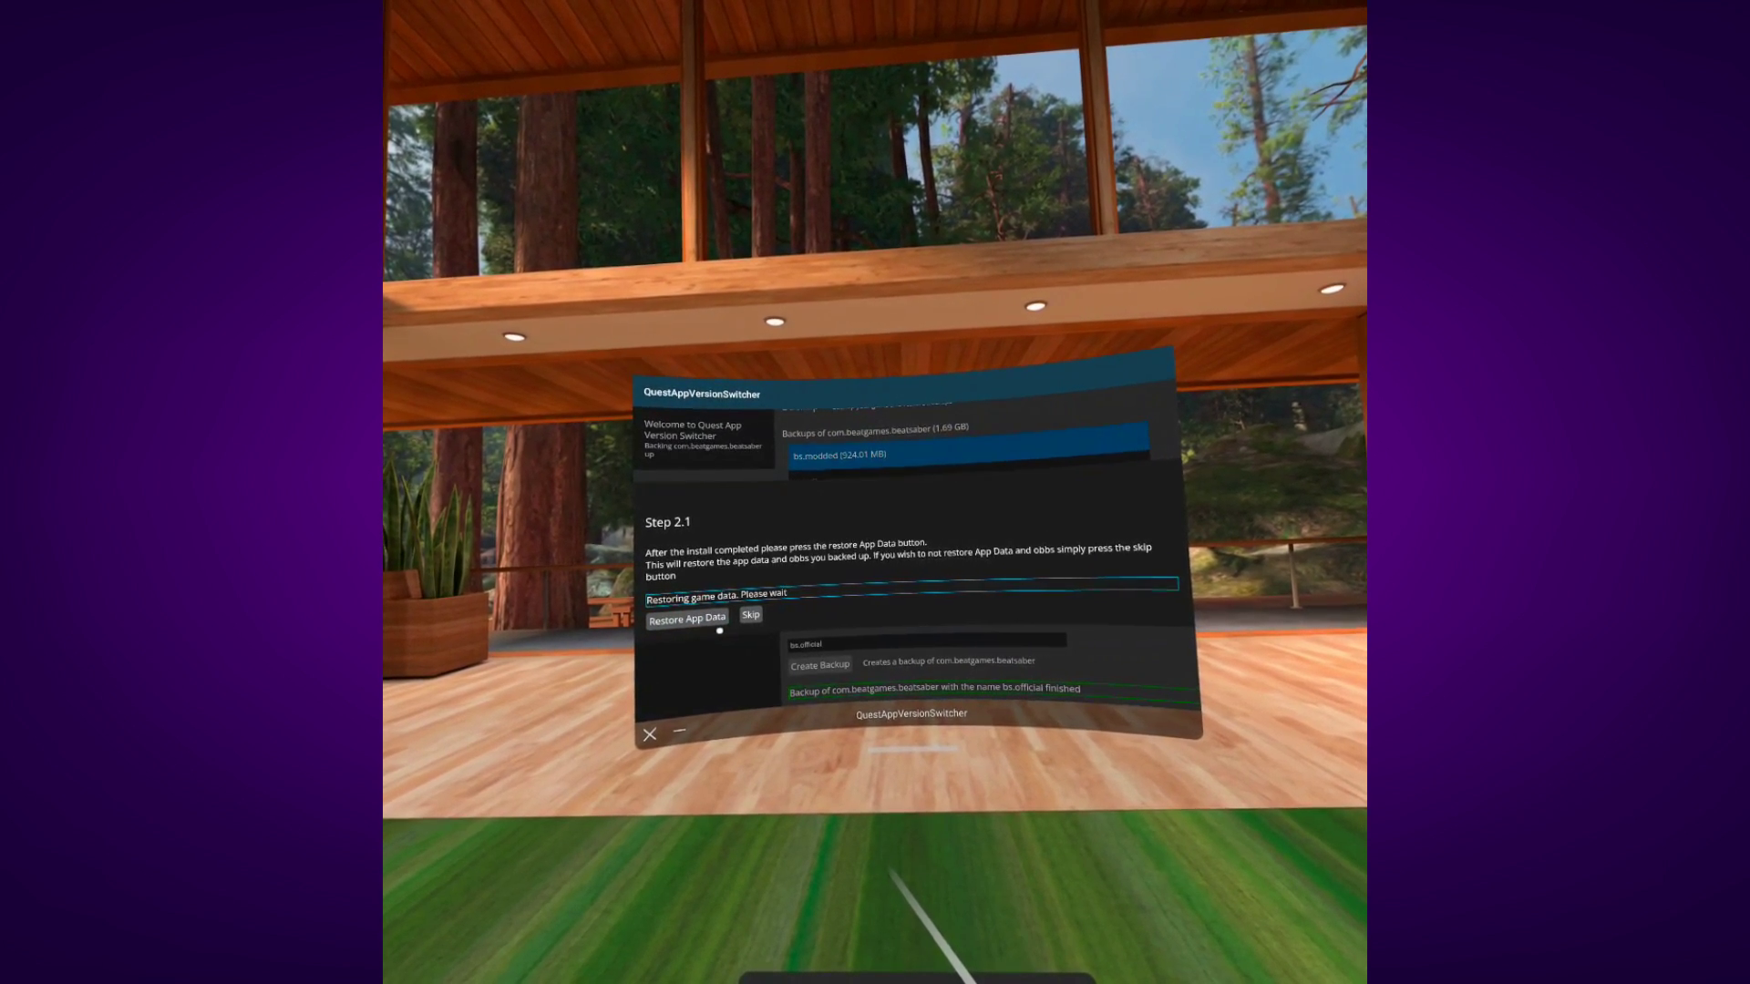
pyautogui.click(820, 593)
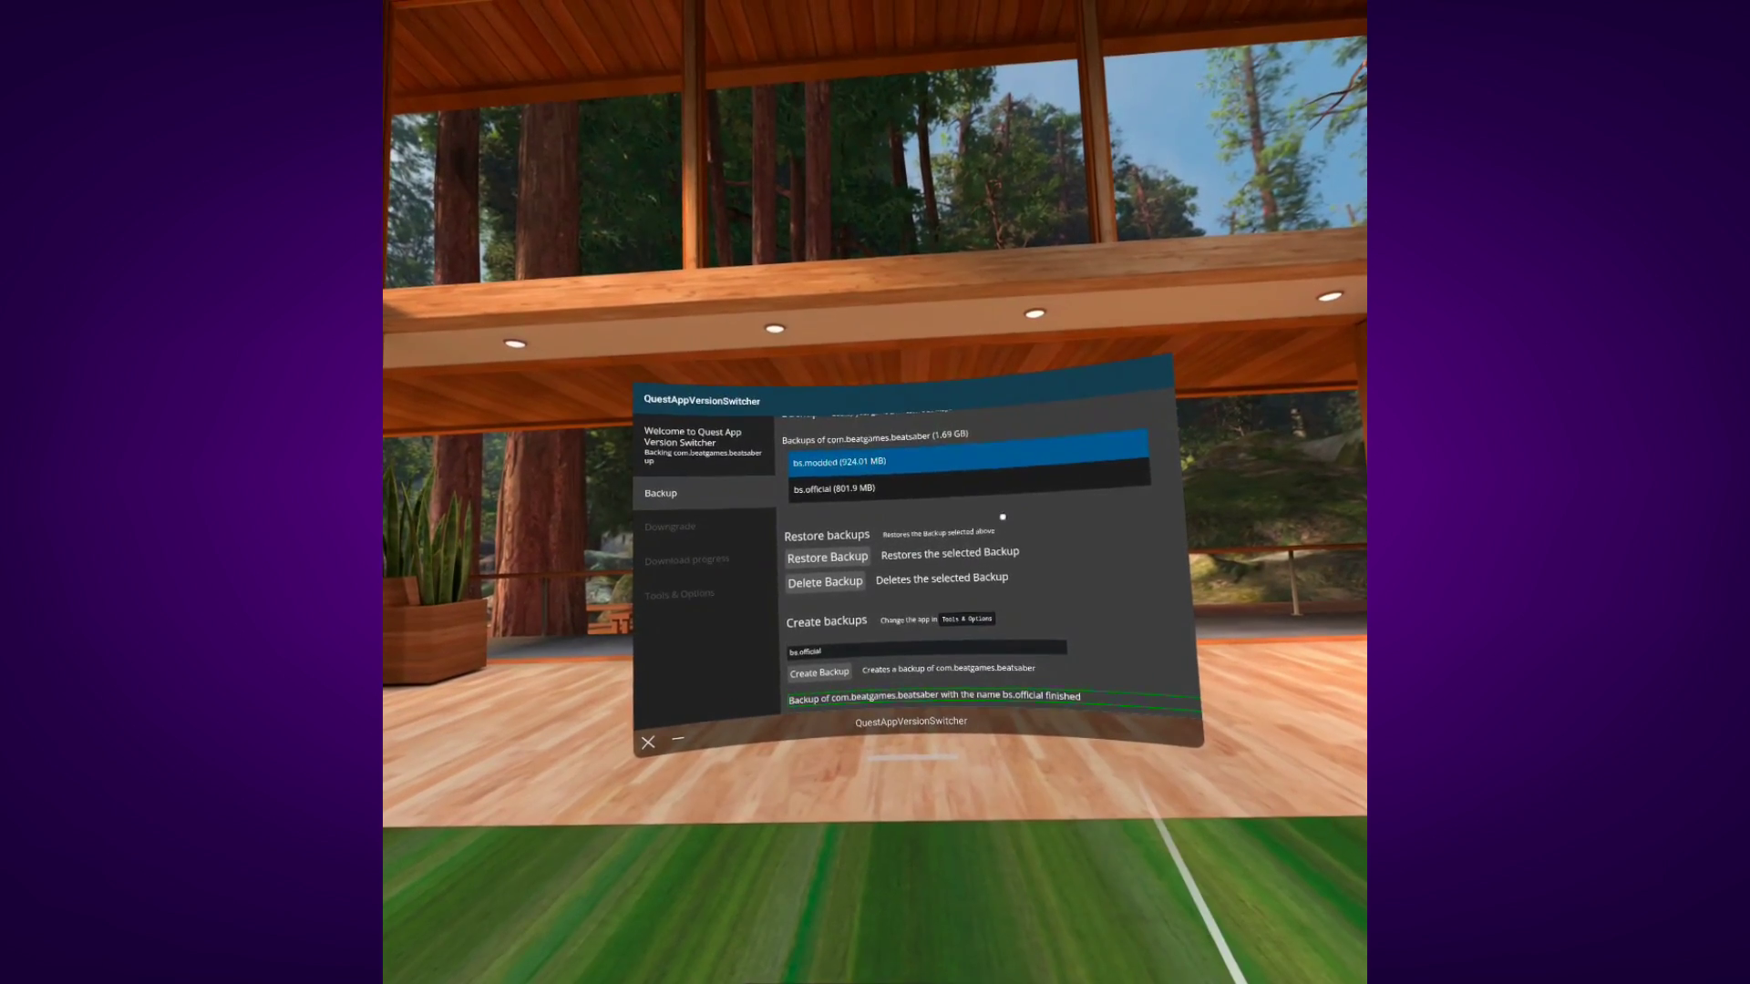
# - From the Apps library filtered to All, launch the restored modded Beat Saber
pyautogui.press('super')
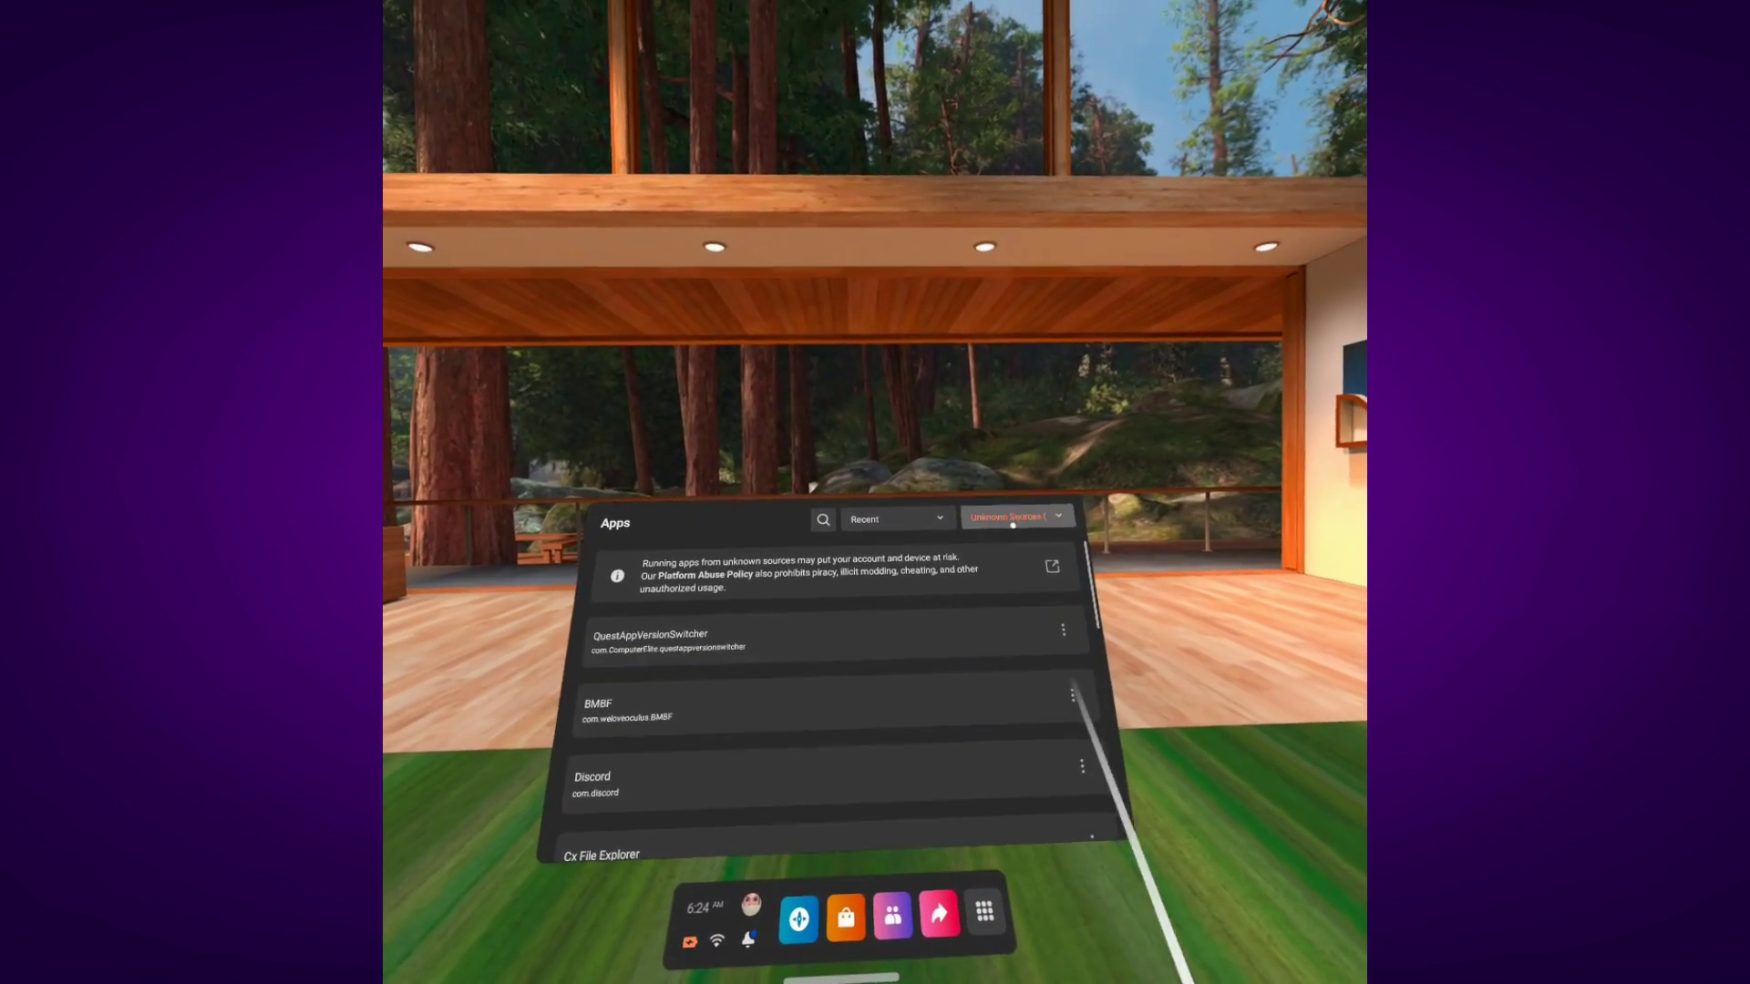
pyautogui.click(1003, 484)
pyautogui.click(1034, 527)
pyautogui.click(738, 572)
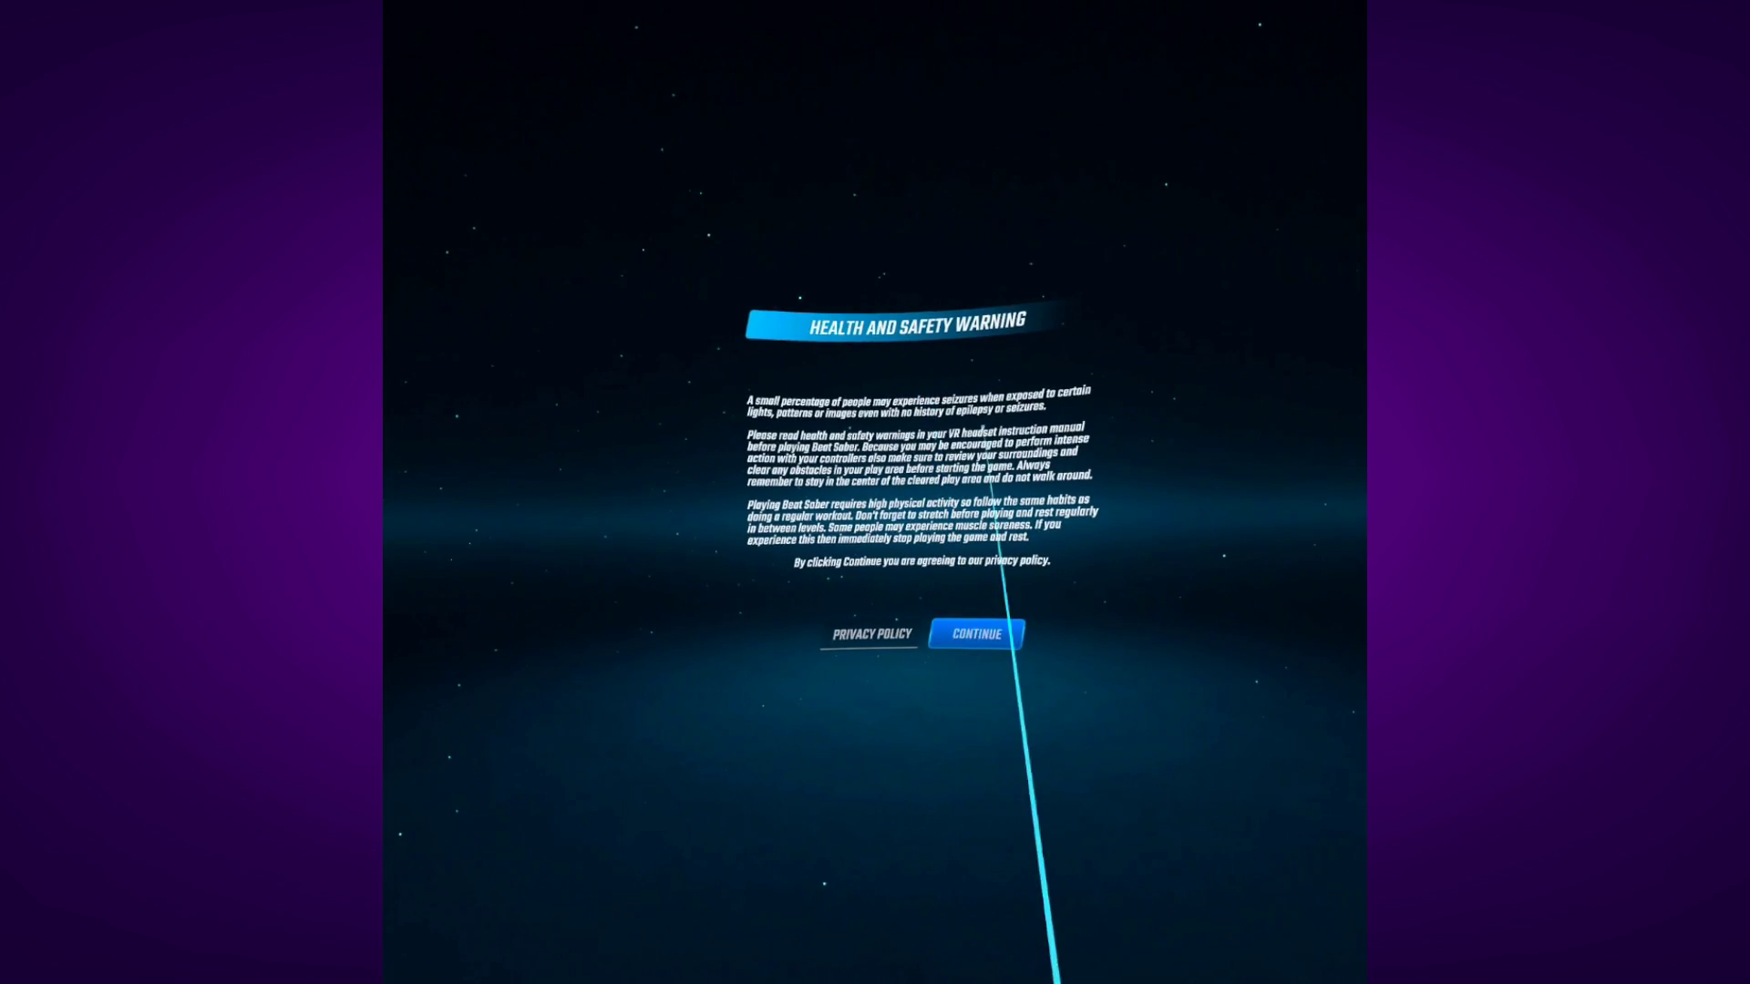
# - Accept the health warning, enter Solo, and pick DDU-DU DDU-DU from the custom songs
pyautogui.click(969, 629)
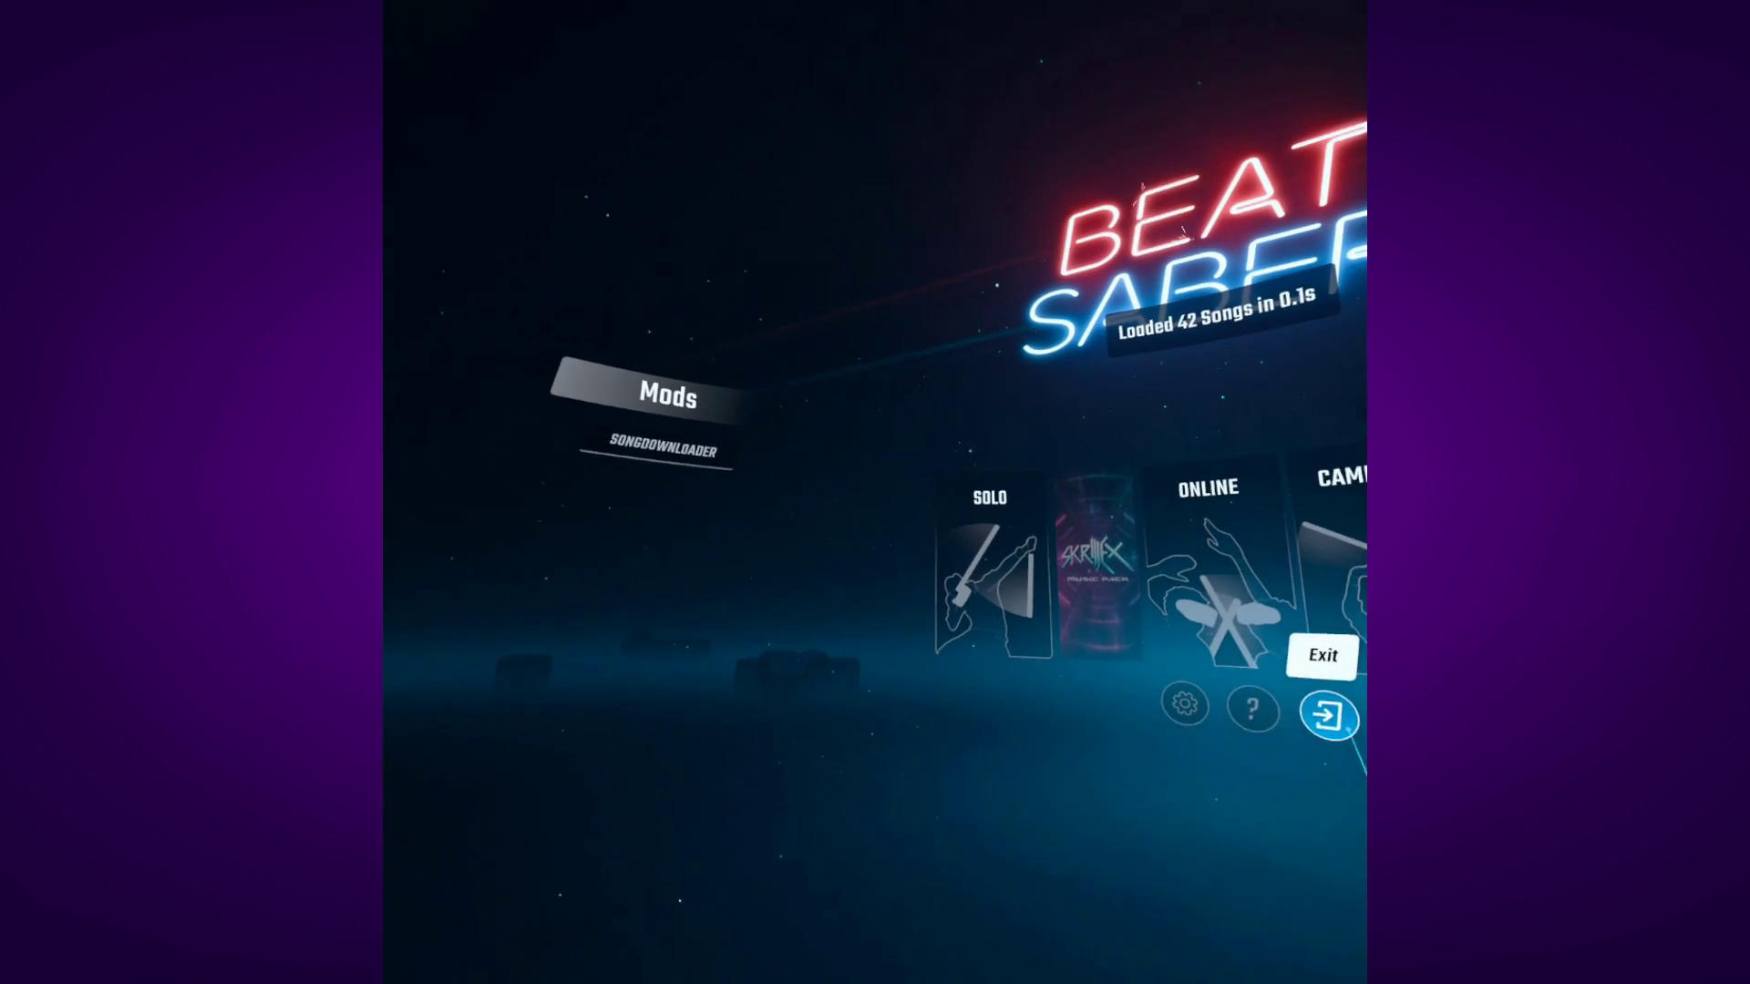
pyautogui.click(840, 540)
pyautogui.scroll(-5, 981, 537)
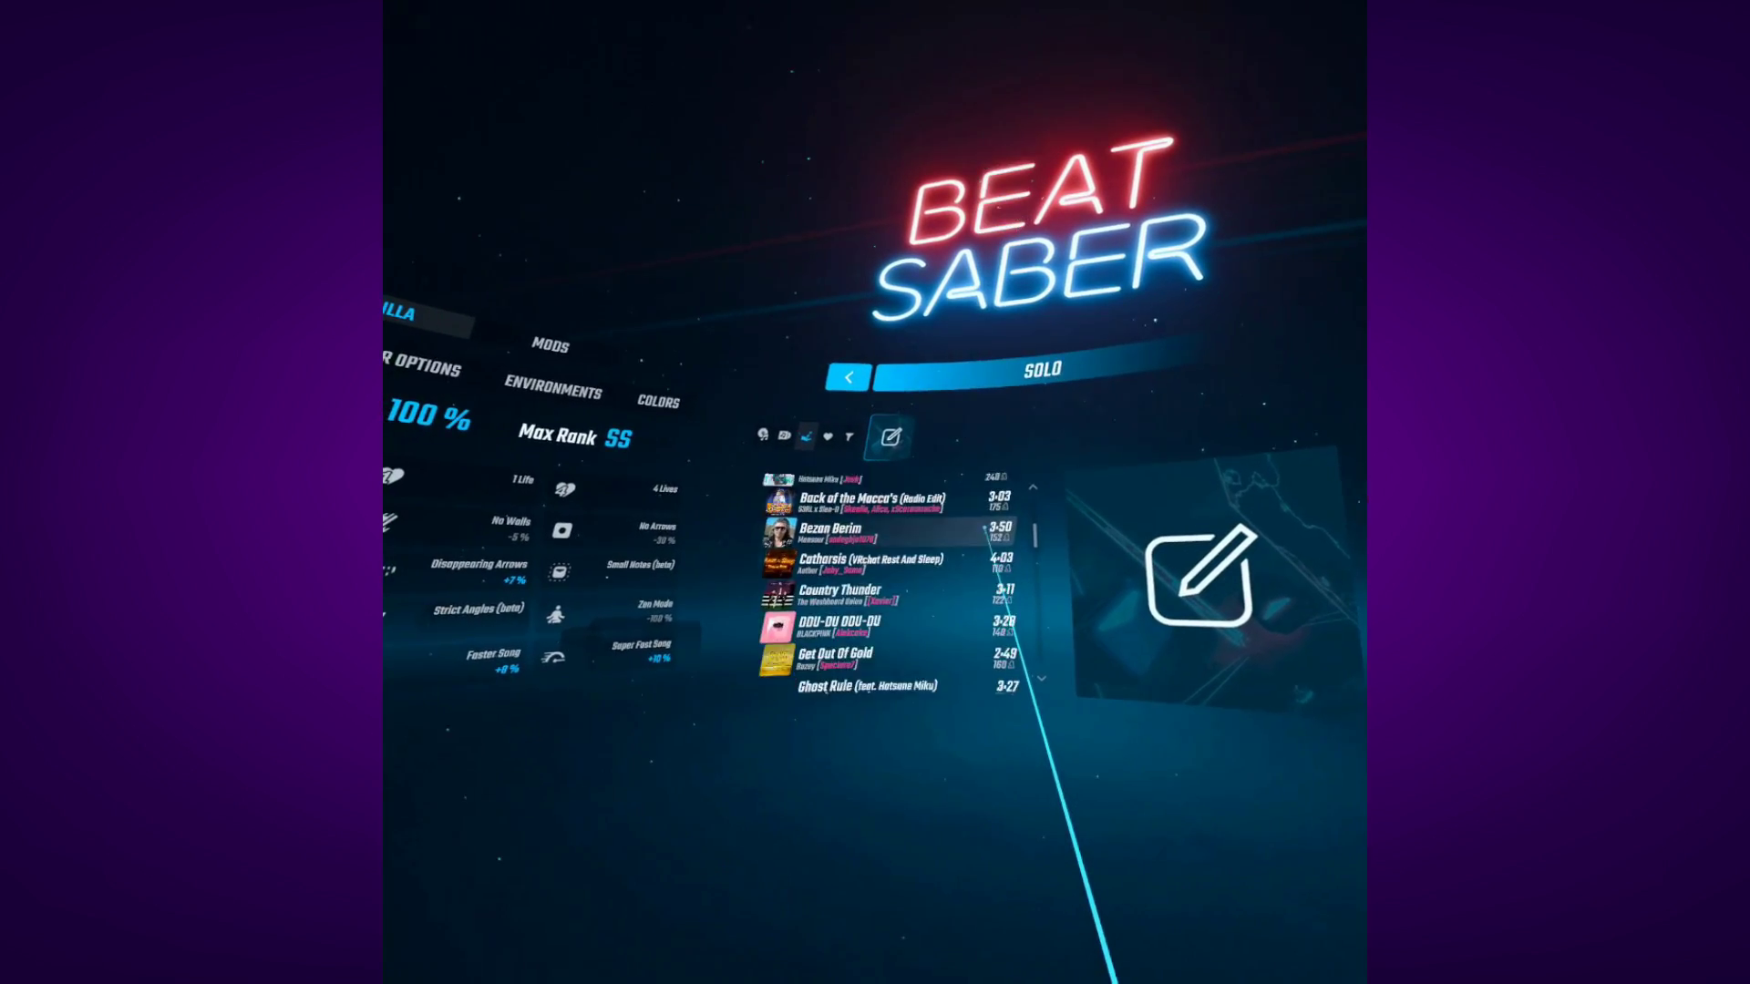
pyautogui.scroll(-5, 983, 547)
pyautogui.click(984, 547)
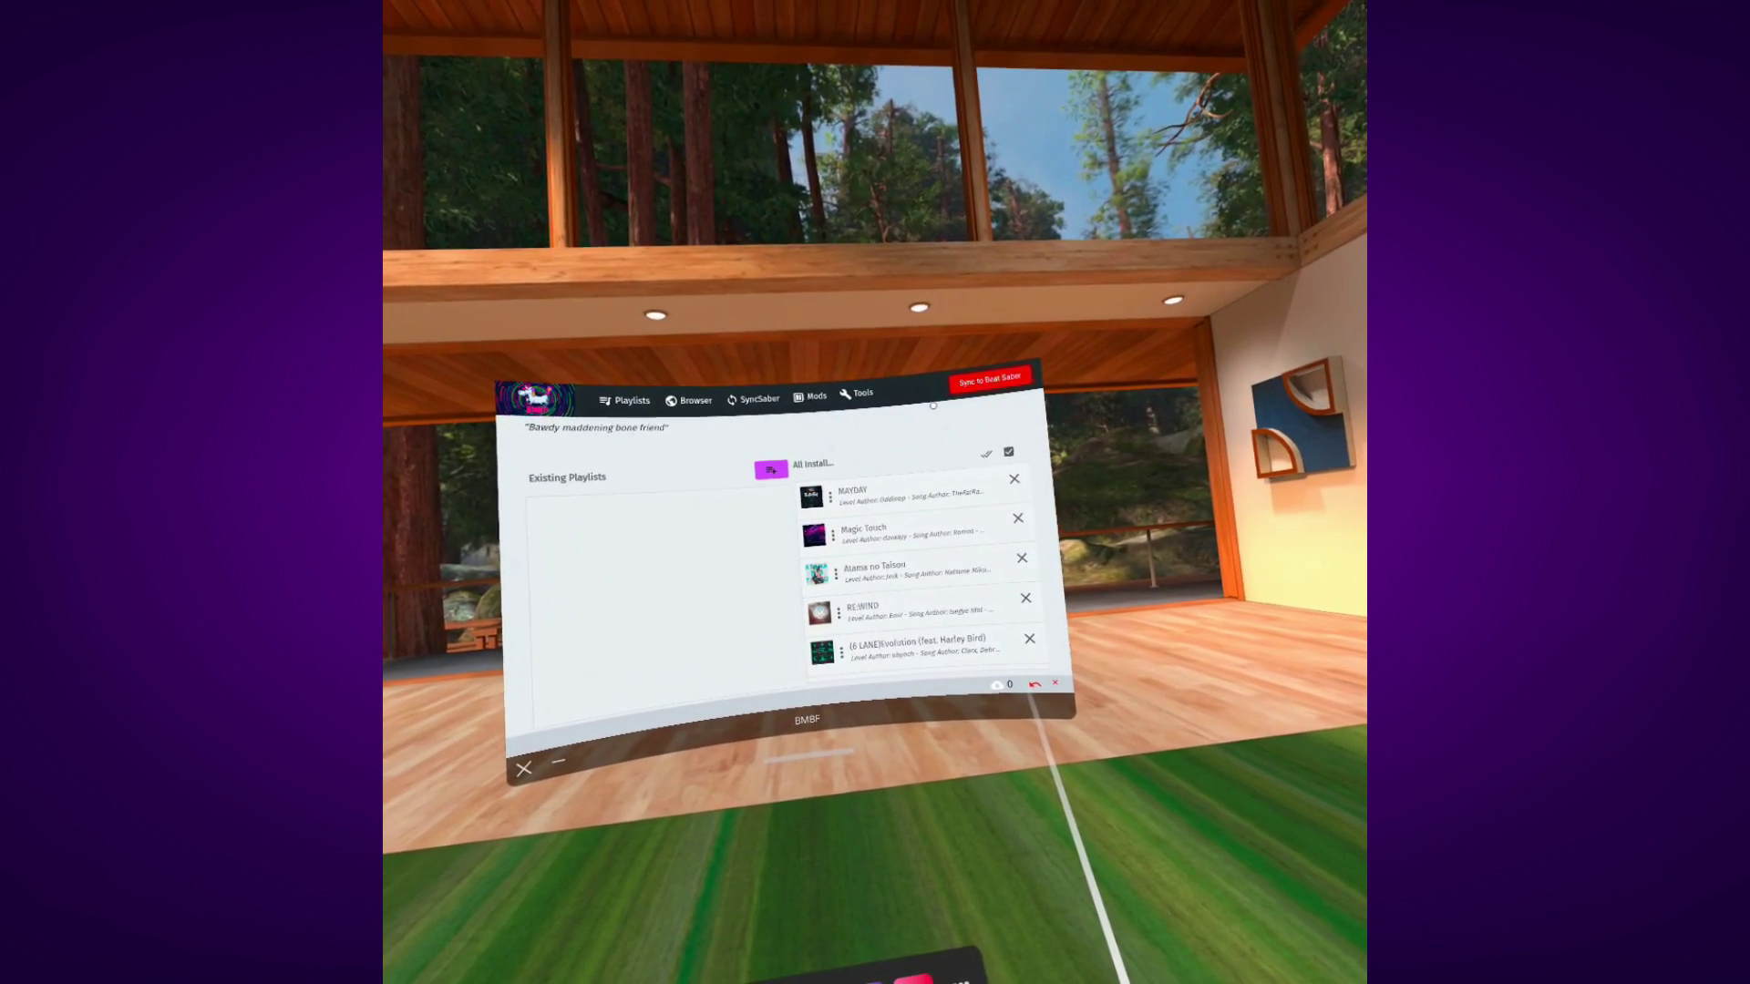
# - Trigger Sync to Beat Saber so BMBF pushes its playlists and updates the game config
pyautogui.click(964, 380)
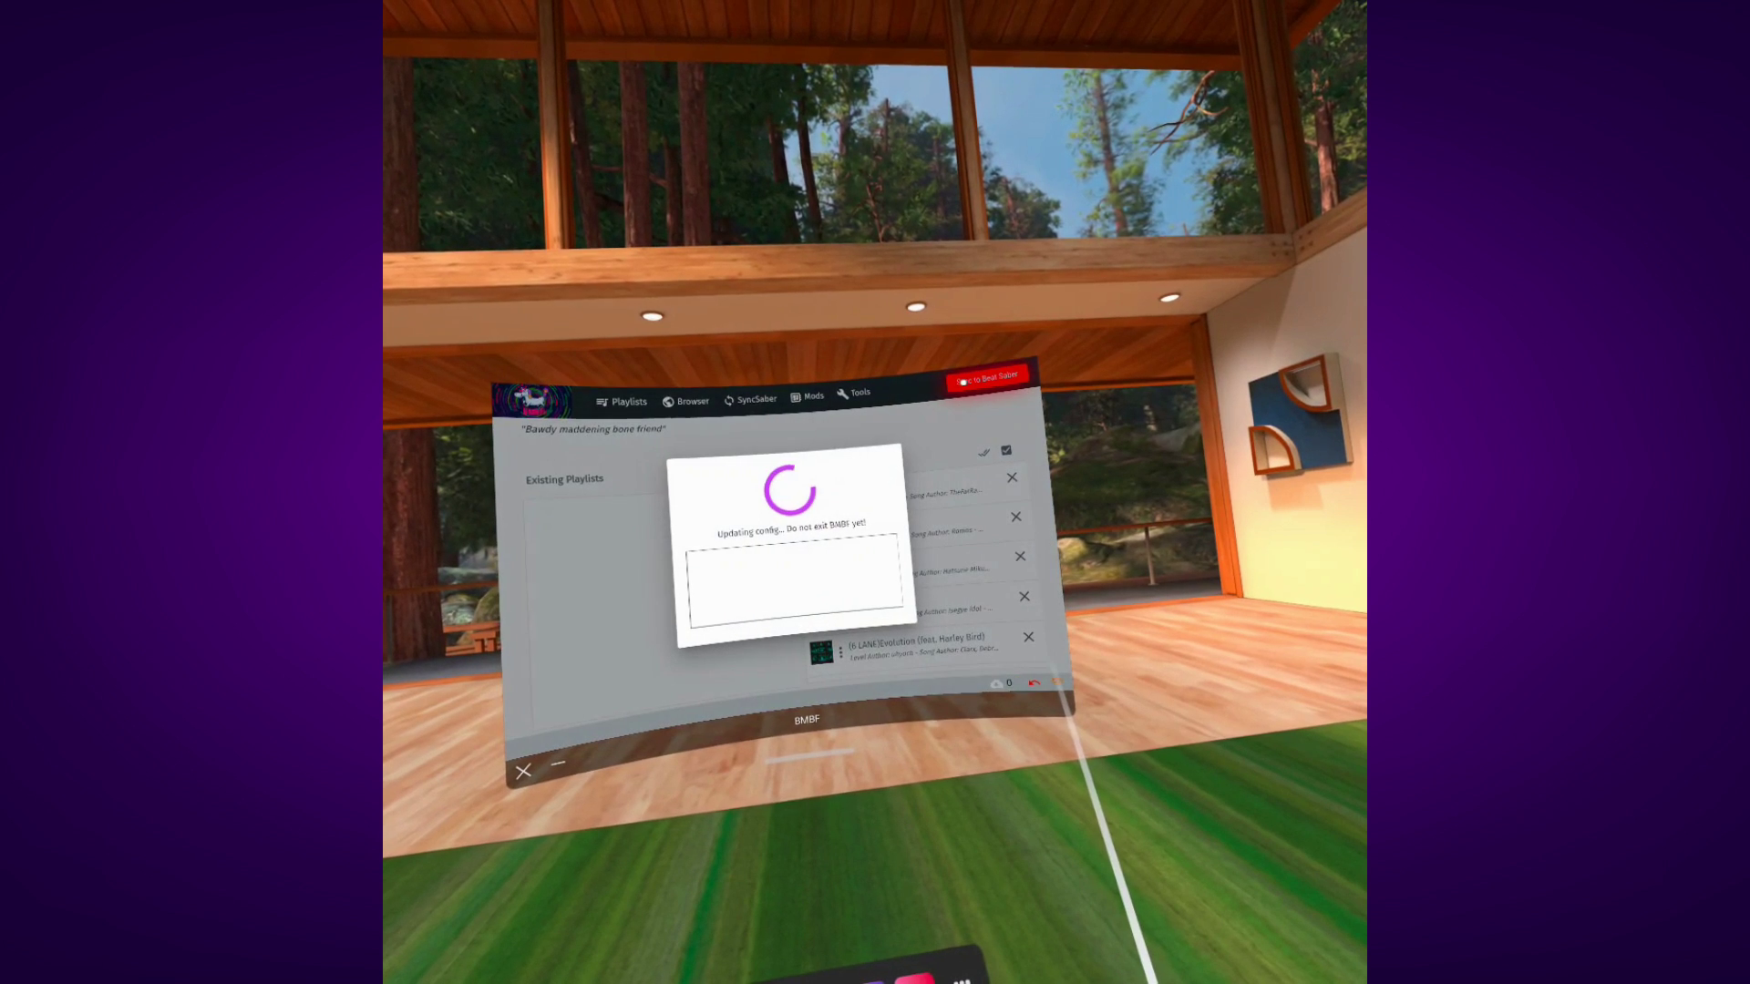